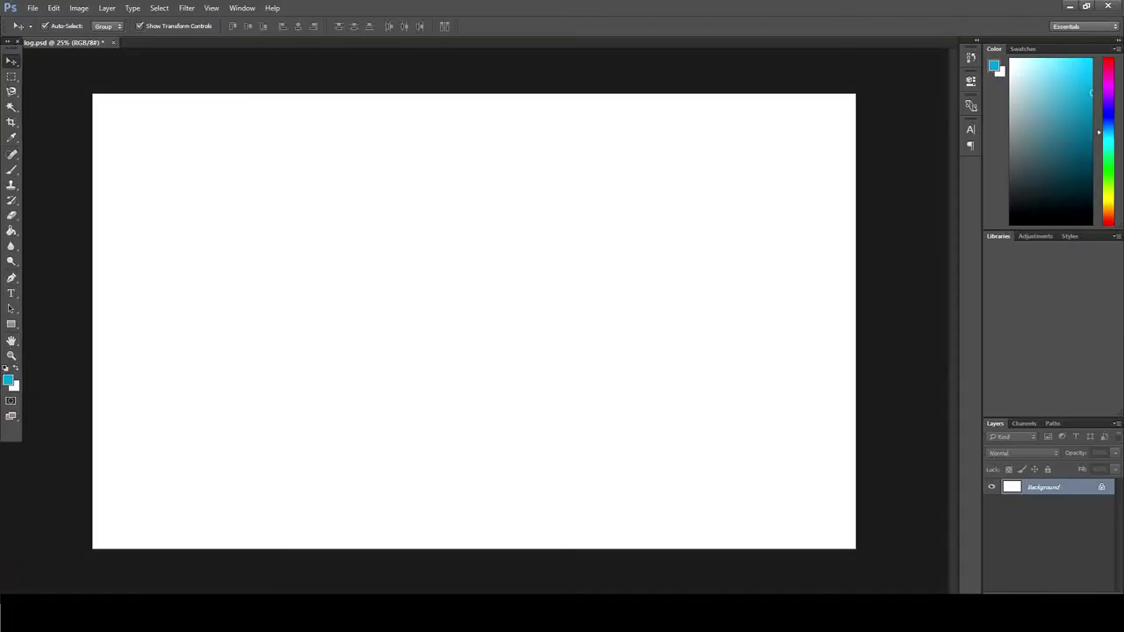
Step: Draw an 868 × 832 px square left of canvas centre and fill it bright red
left_click(11, 323)
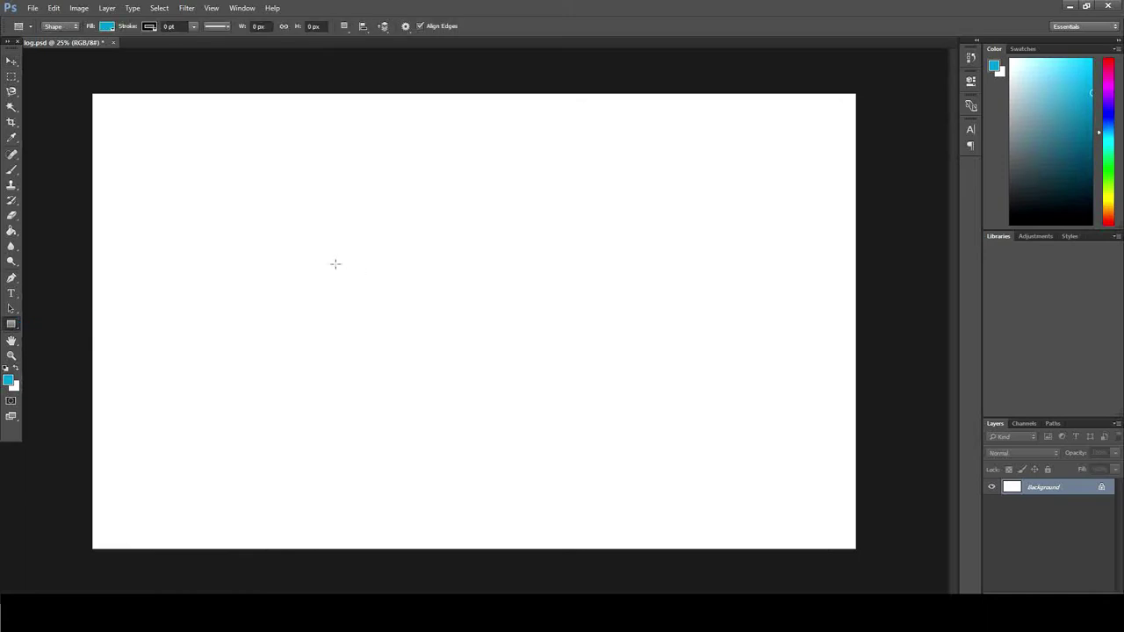
mouse_move(301, 259)
left_mouse_down()
mouse_move(415, 344)
mouse_move(422, 376)
left_mouse_up()
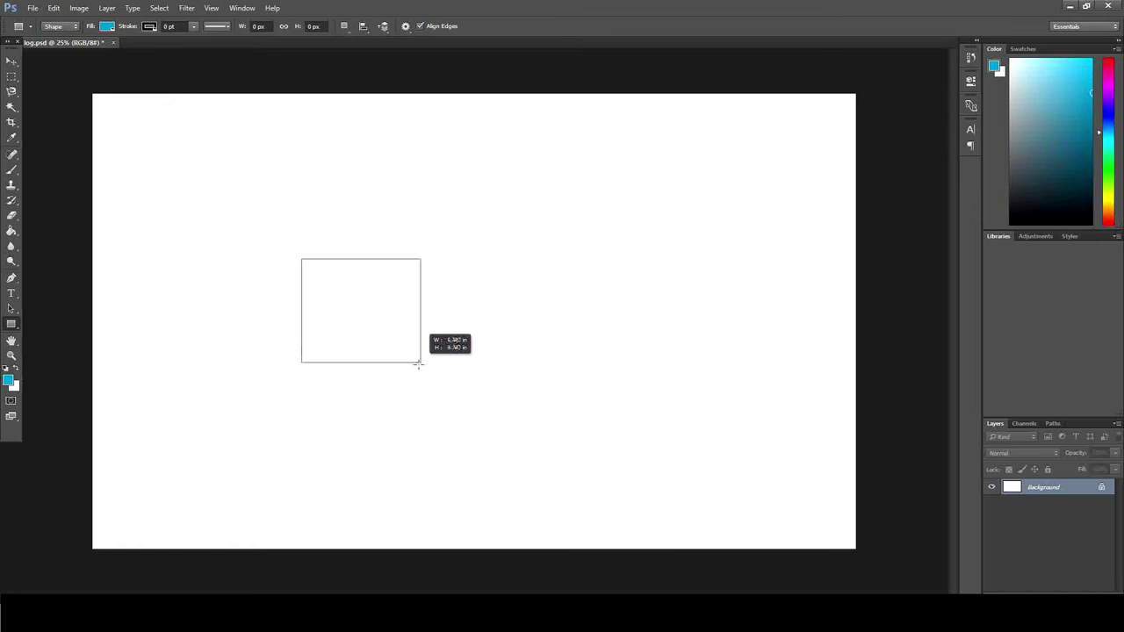
left_click_drag(422, 377, 428, 380)
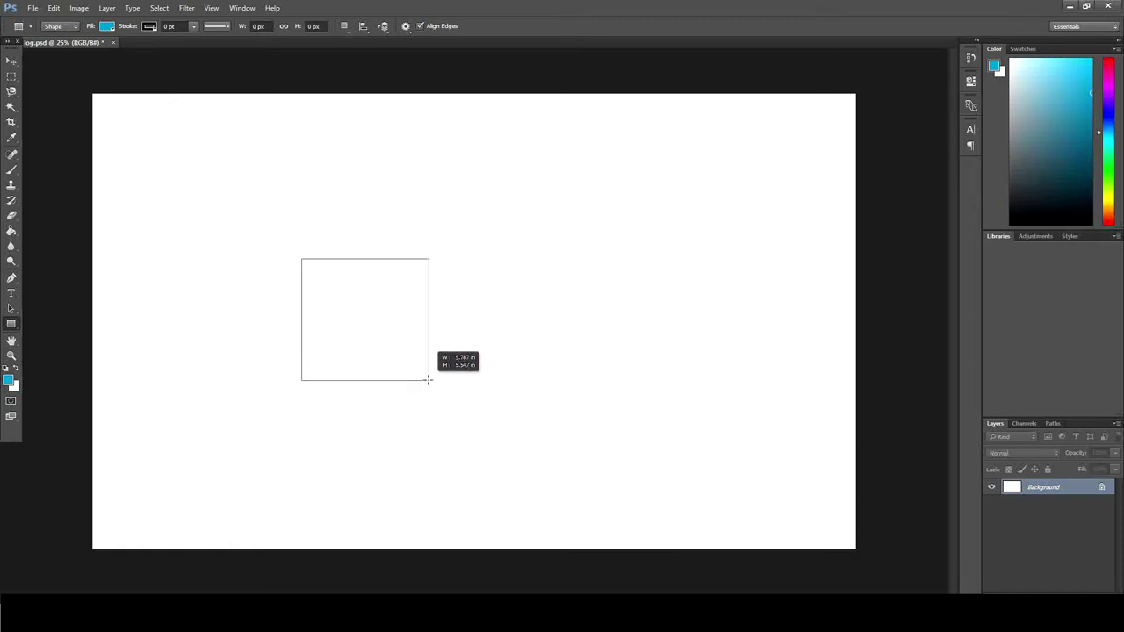
left_click_drag(428, 380, 428, 381)
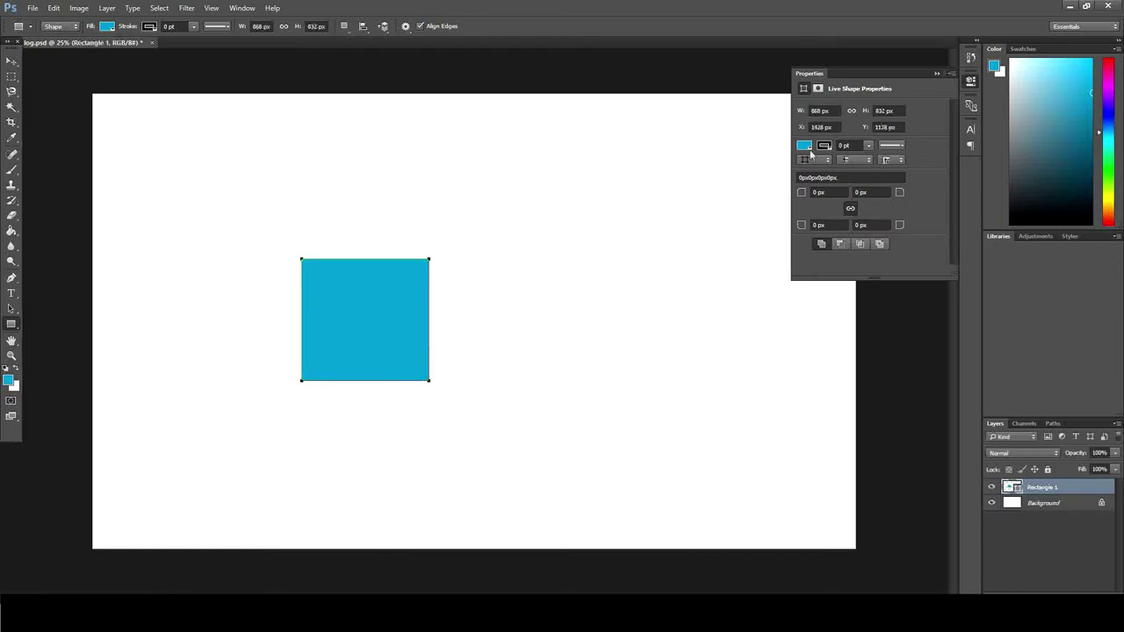
left_click(800, 144)
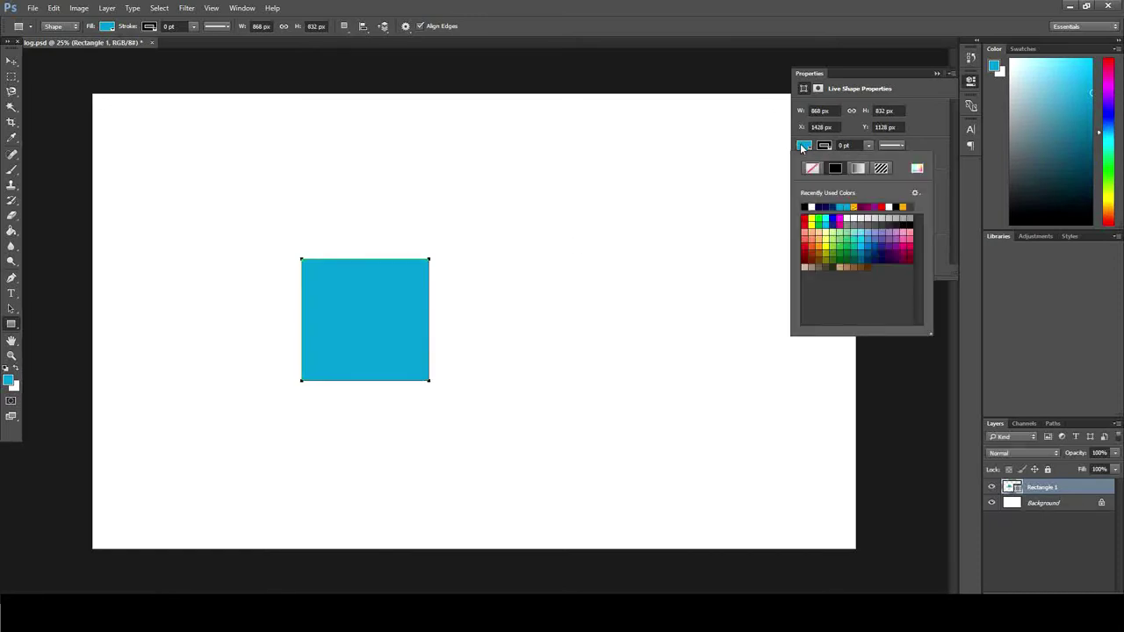
left_click(805, 221)
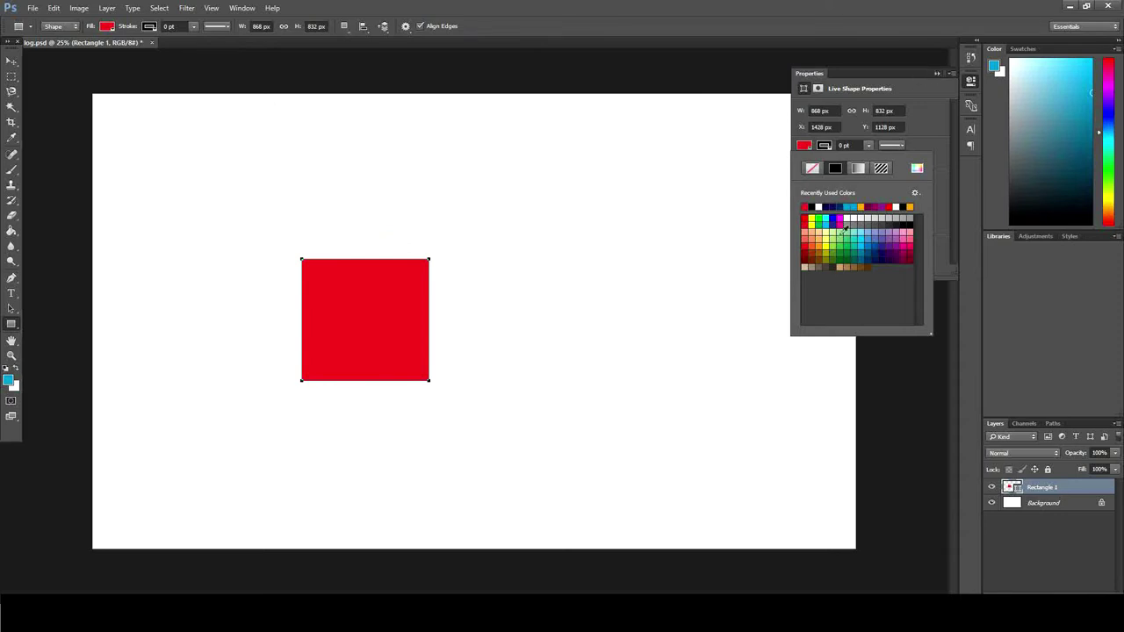
left_click(804, 222)
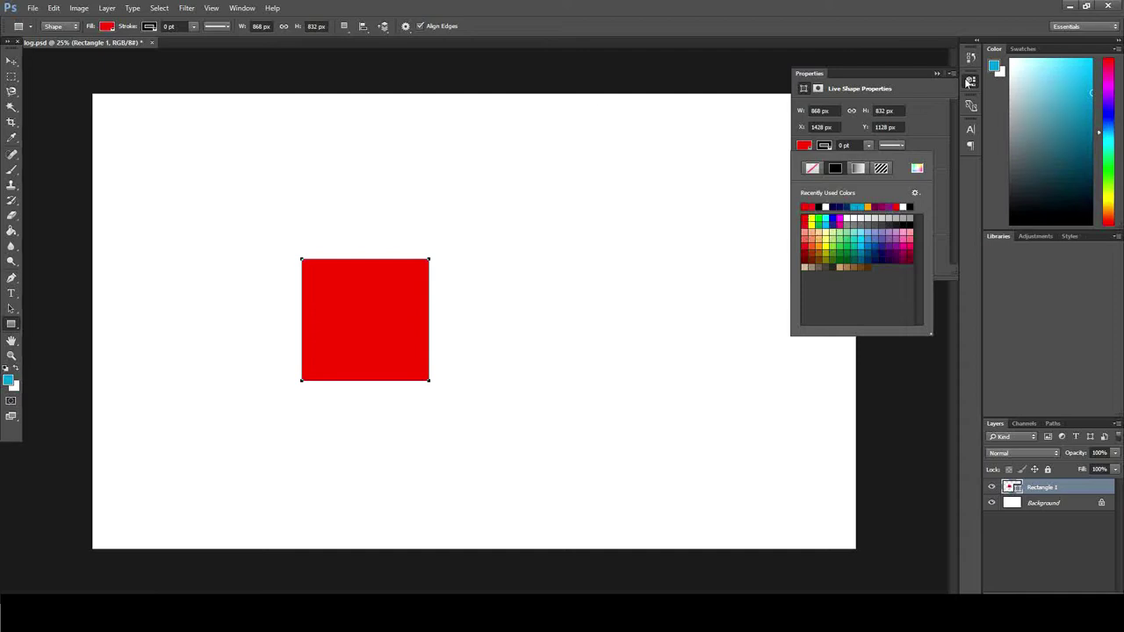
left_click(938, 75)
left_click(939, 75)
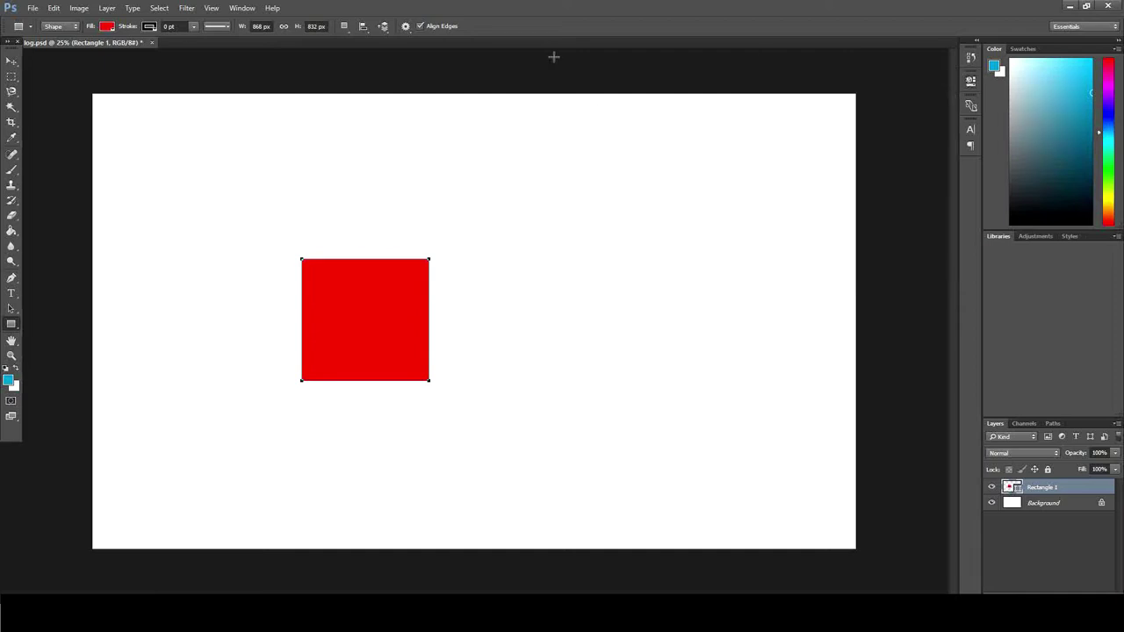
Step: Duplicate the red square and move the copy right beside the original
left_click(11, 63)
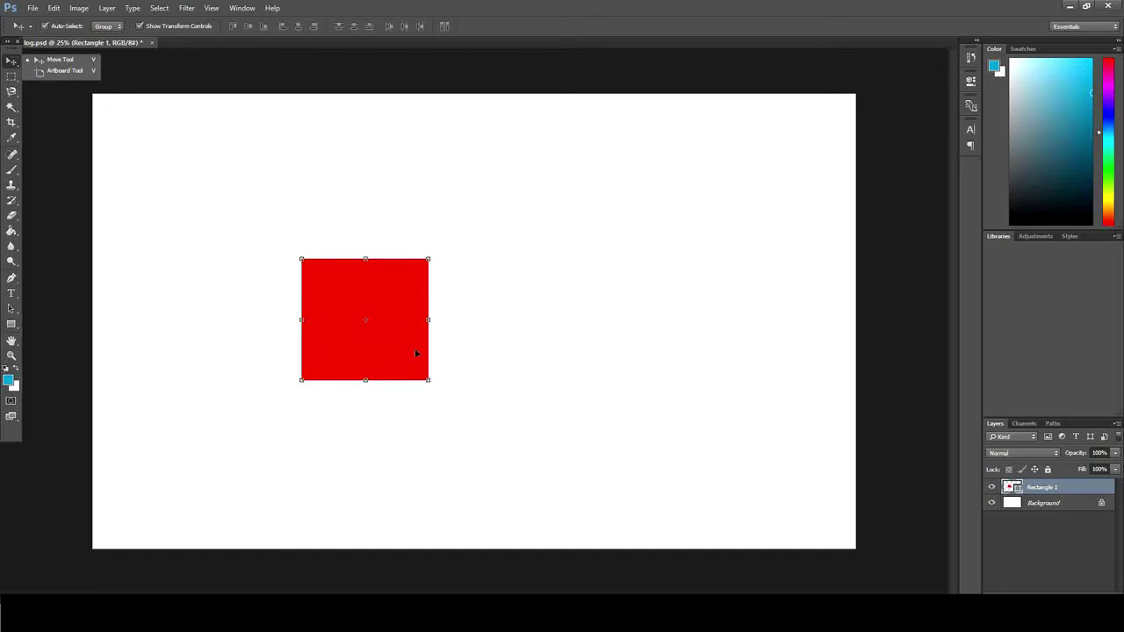
left_click(406, 347)
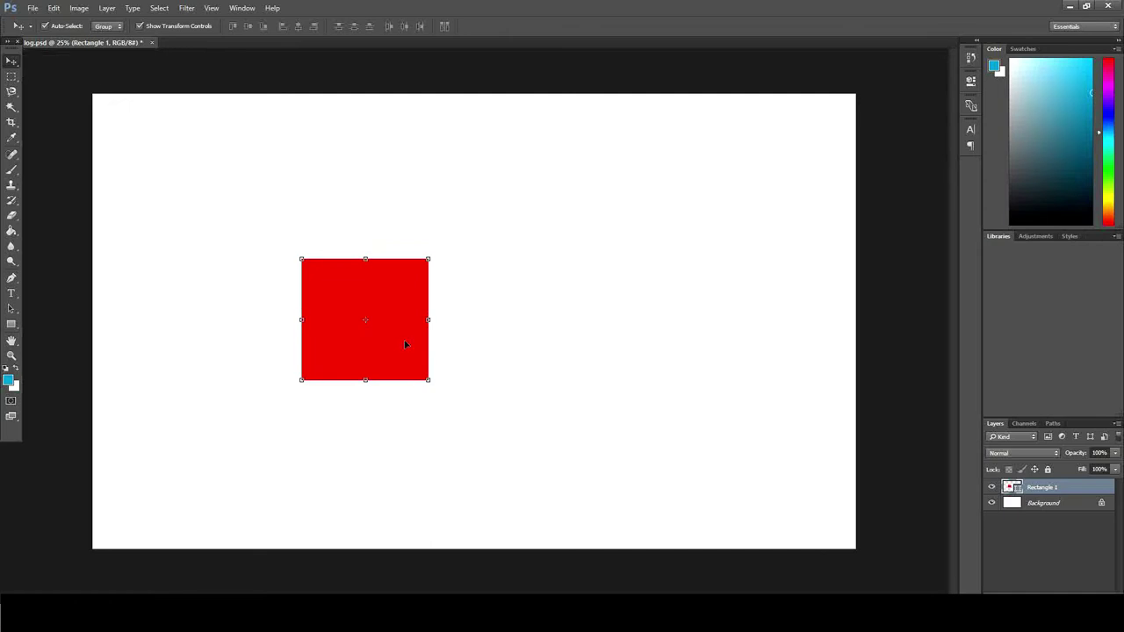
key("ctrl+j")
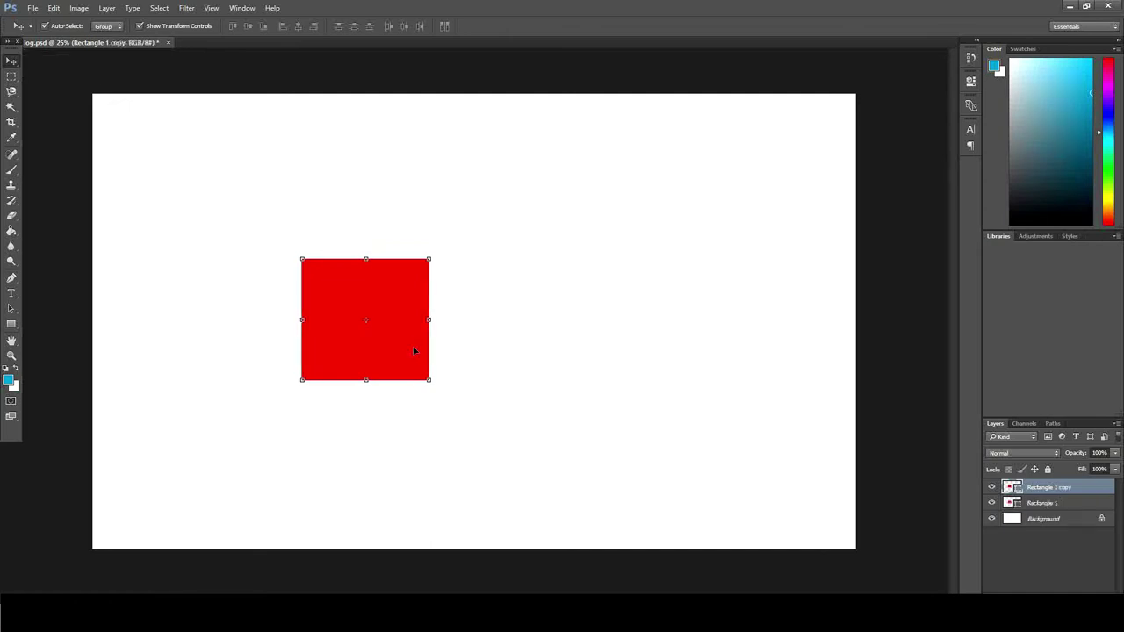
left_click_drag(408, 351, 537, 351)
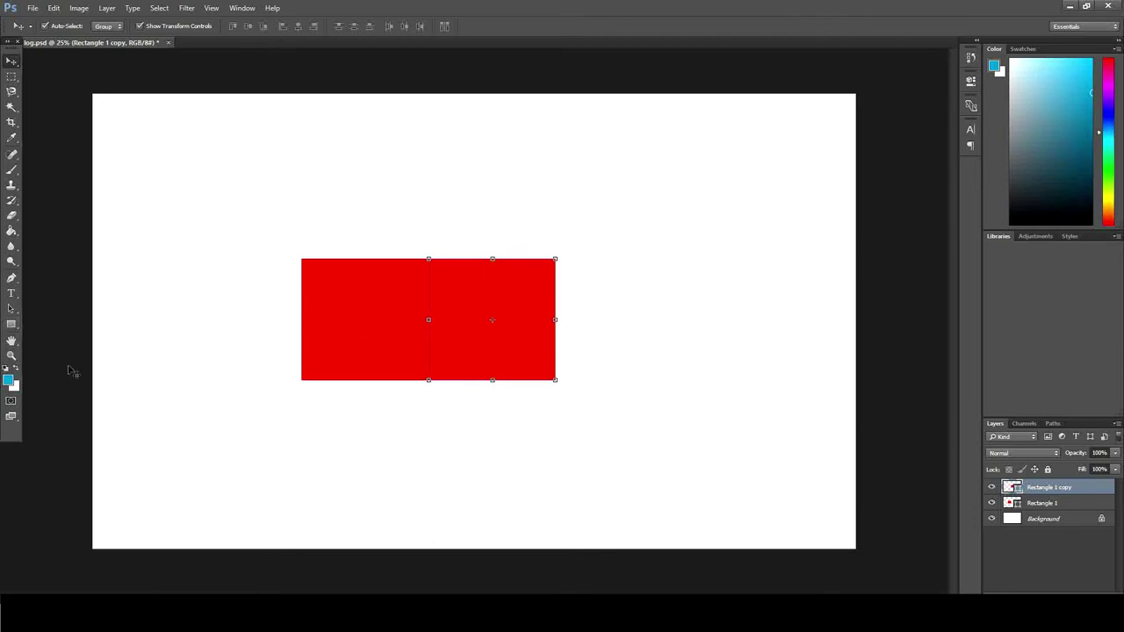
Step: Set the foreground colour to white
left_click(9, 380)
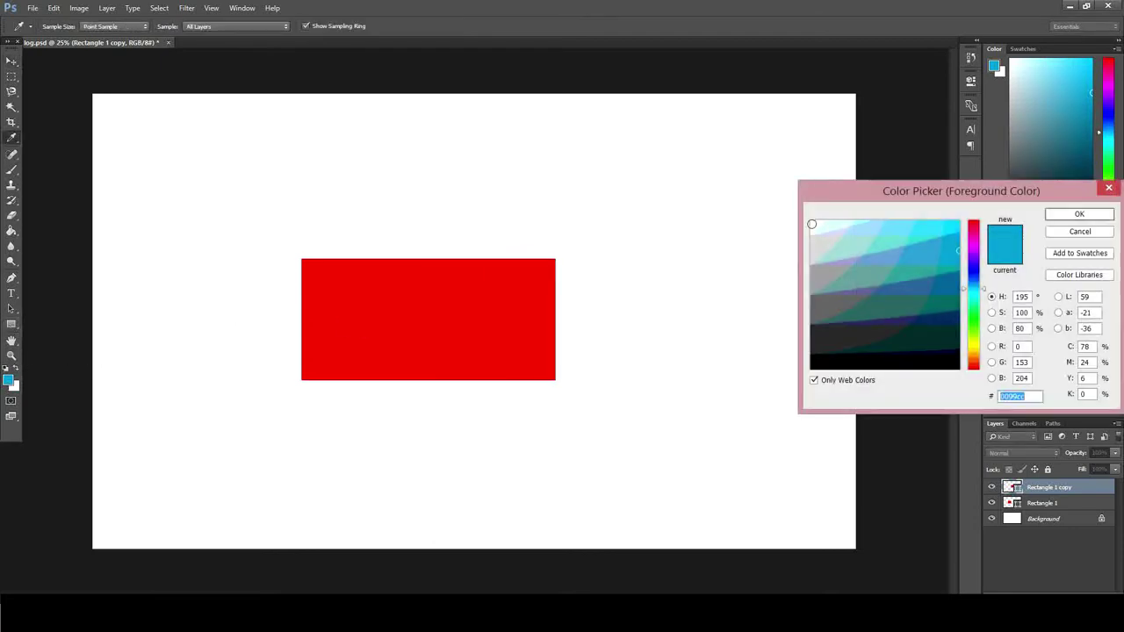
left_click(811, 223)
left_click(1079, 214)
key("v")
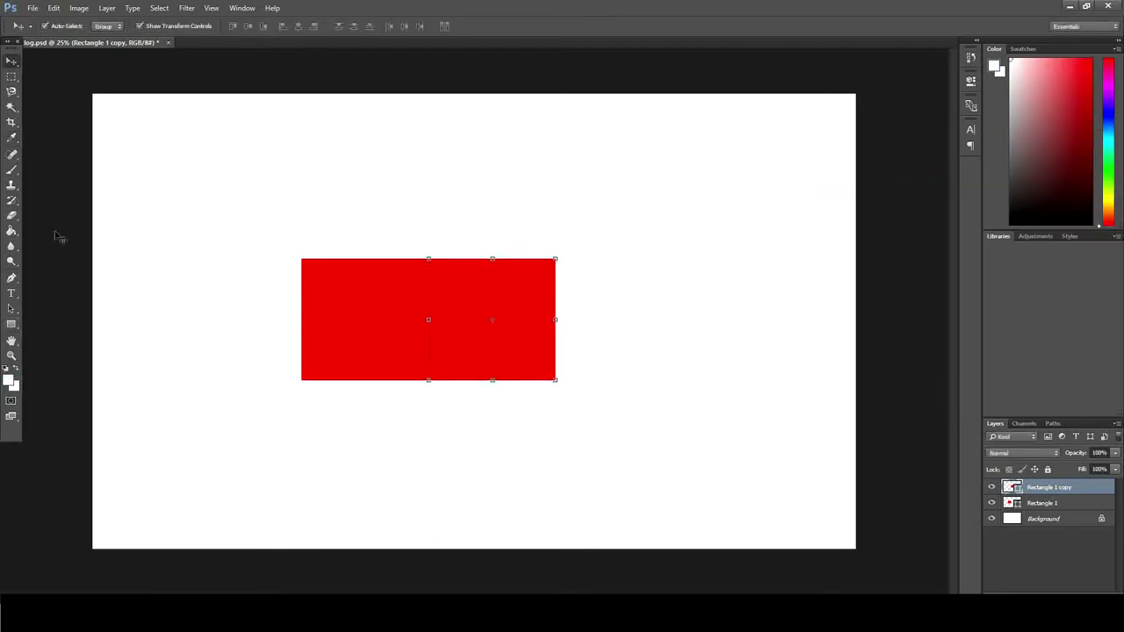
left_click(12, 230)
Step: Rasterize the copied square and fill it with white
left_click(463, 310)
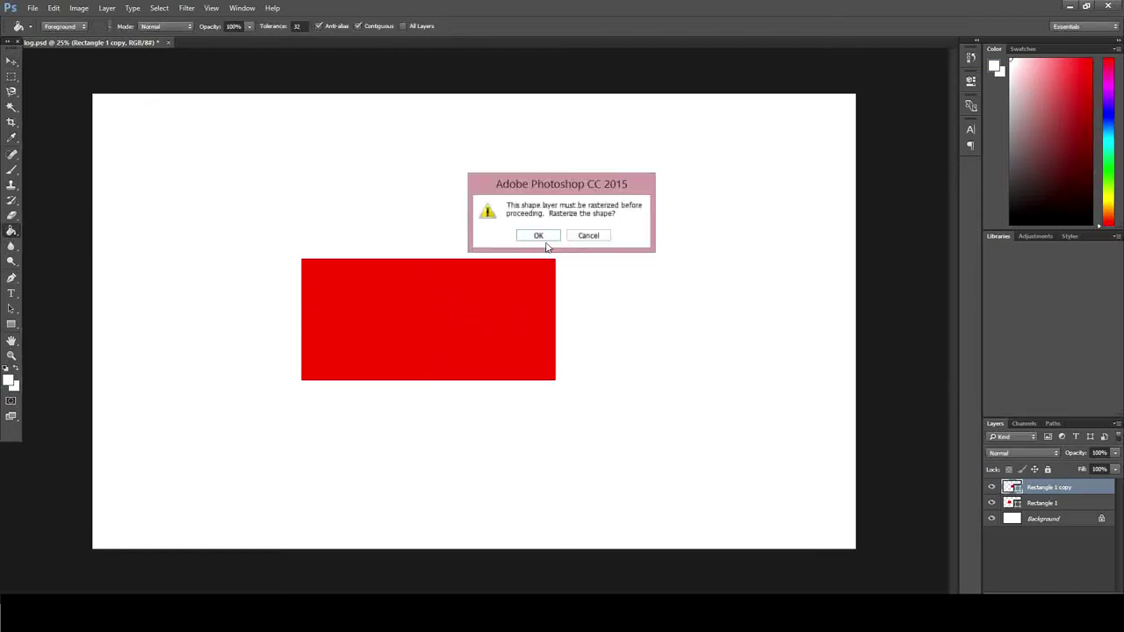
left_click(538, 237)
left_click(501, 311)
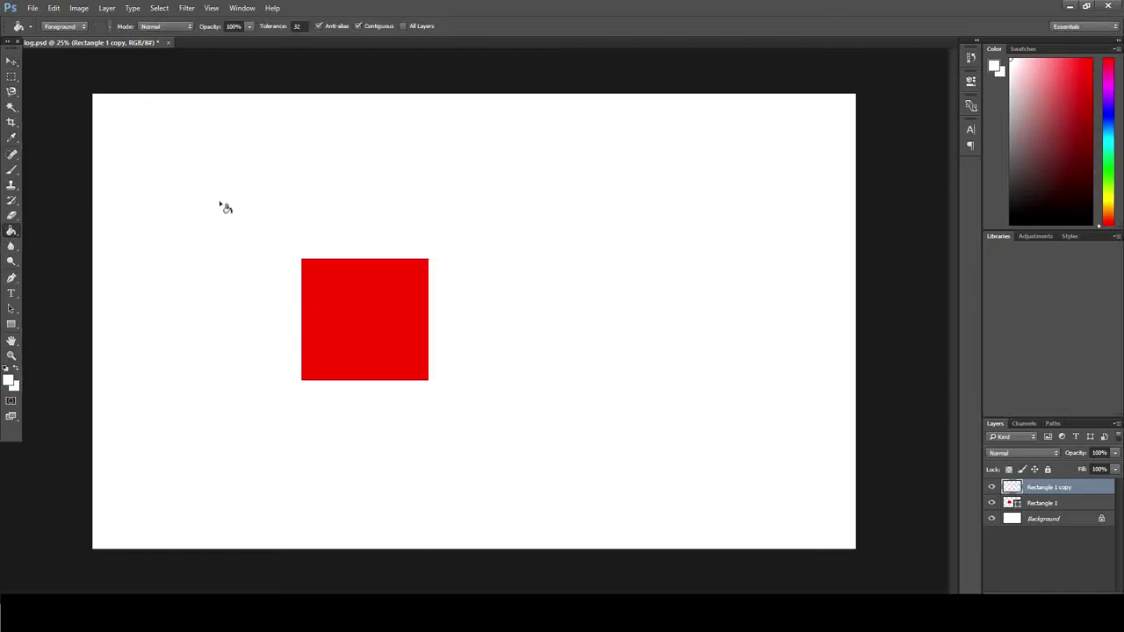
left_click(11, 60)
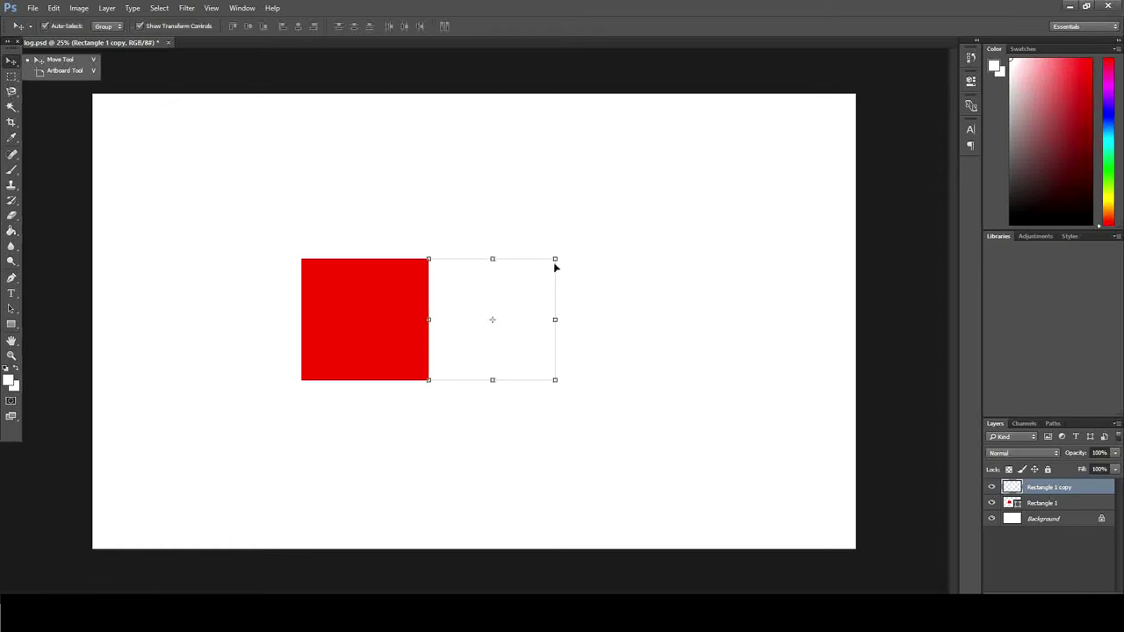
Step: Scale the white square to 80.65%, centre it inside the red square, and duplicate it
left_click(554, 261)
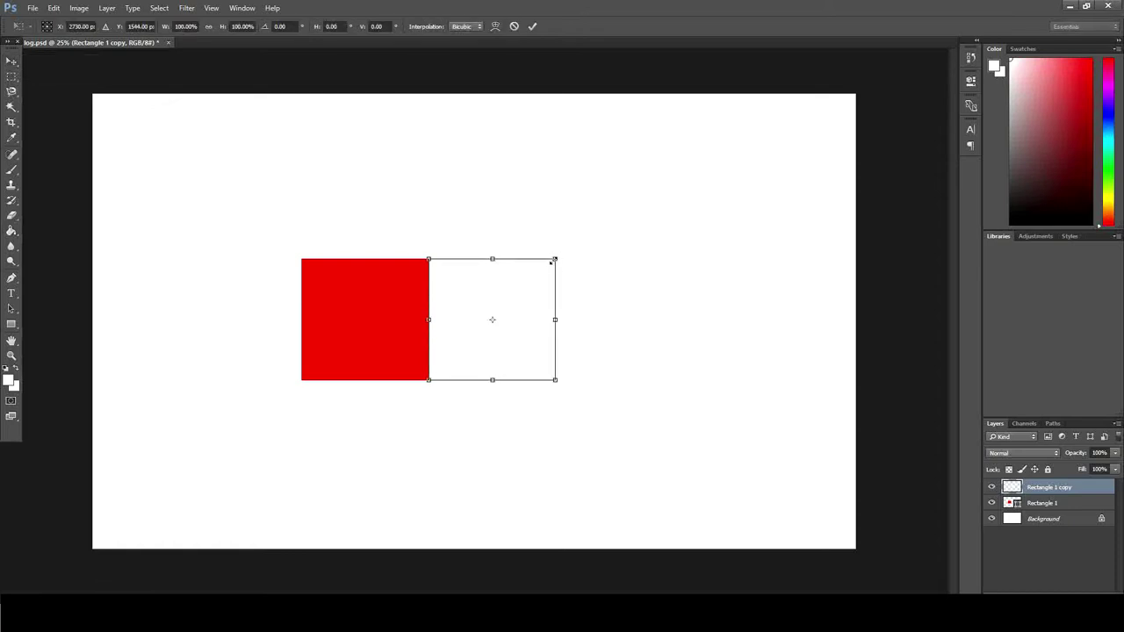
left_click_drag(554, 261, 539, 274)
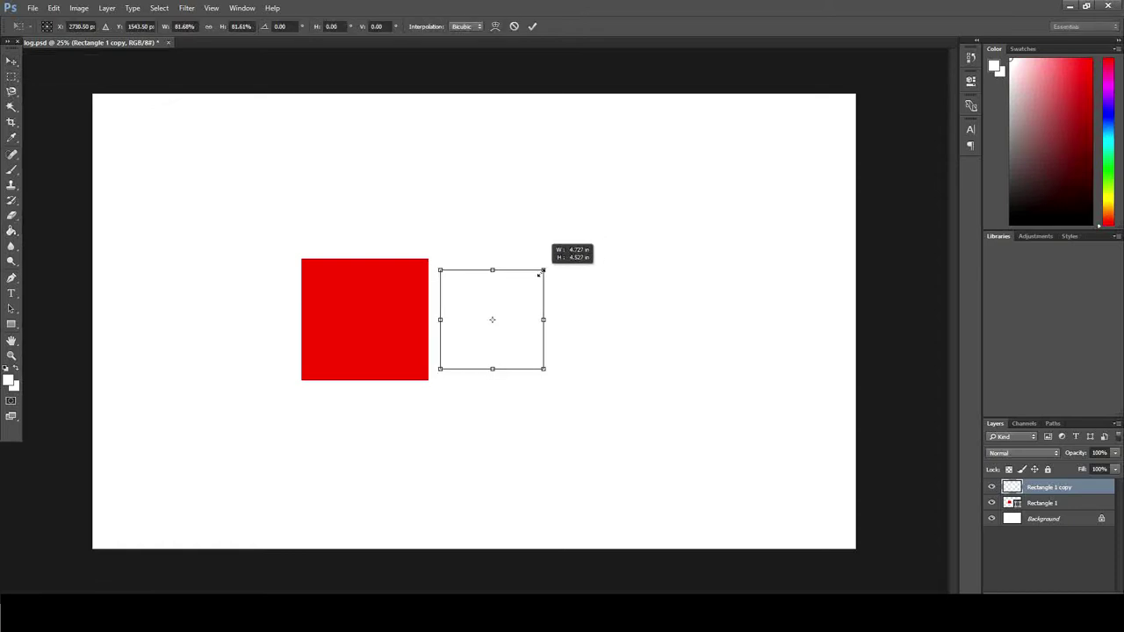
left_click(11, 61)
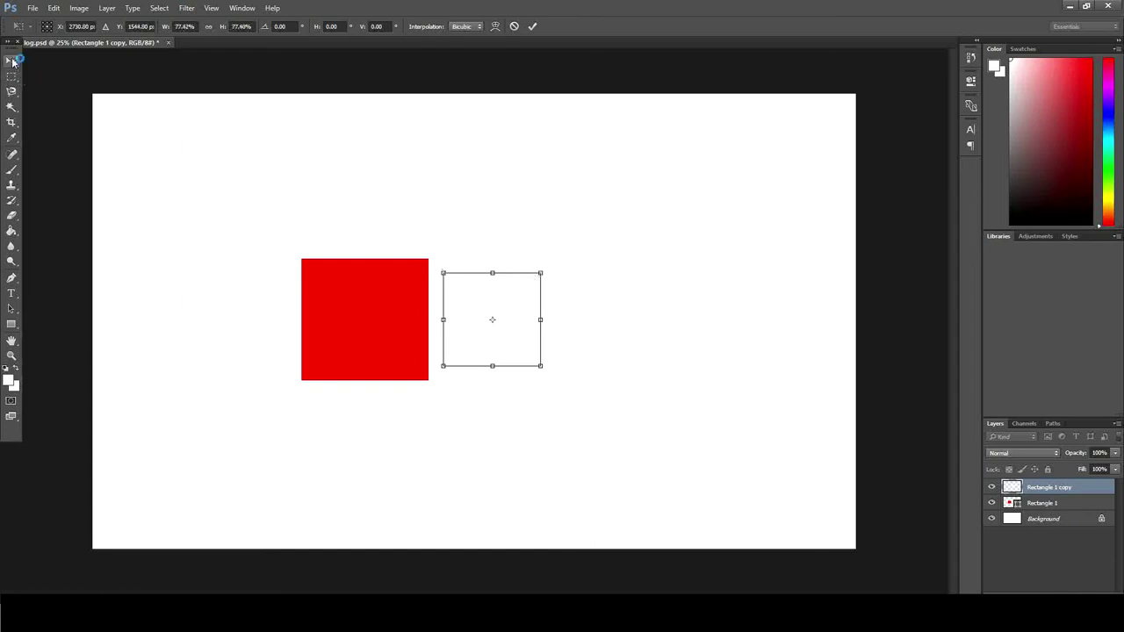
left_click(541, 235)
left_click_drag(512, 300, 384, 304)
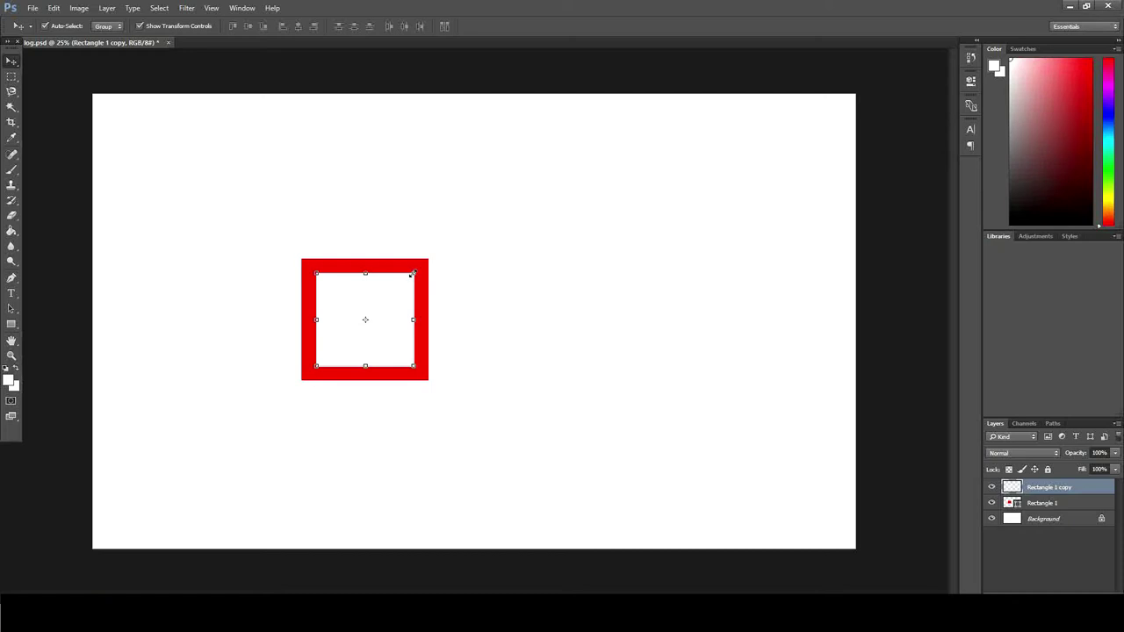
left_click_drag(413, 273, 402, 284)
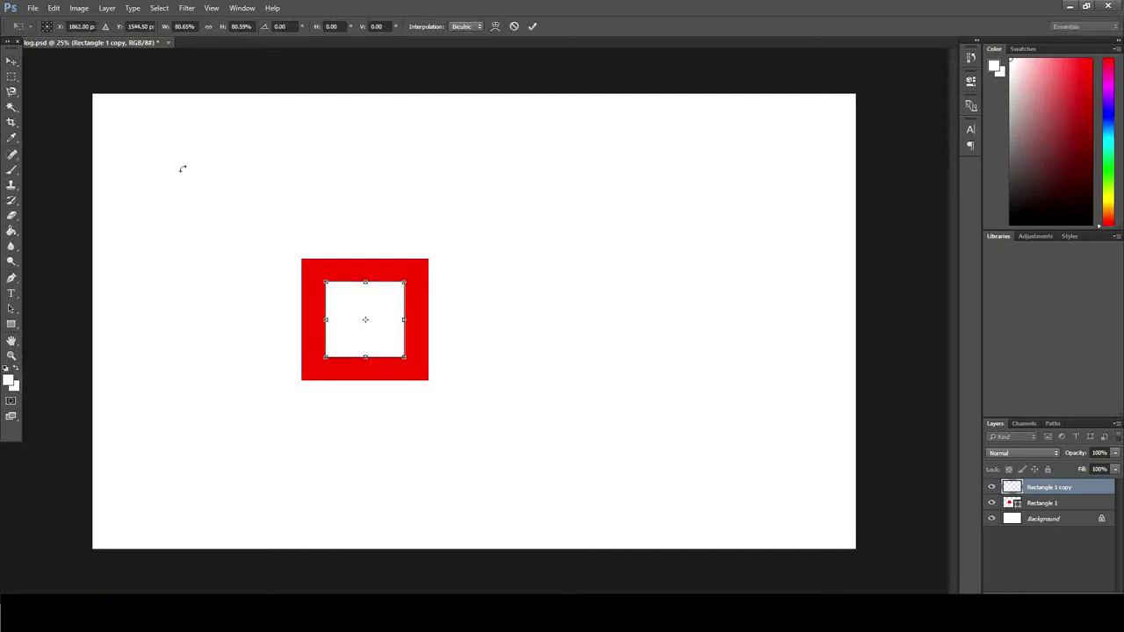
left_click(11, 61)
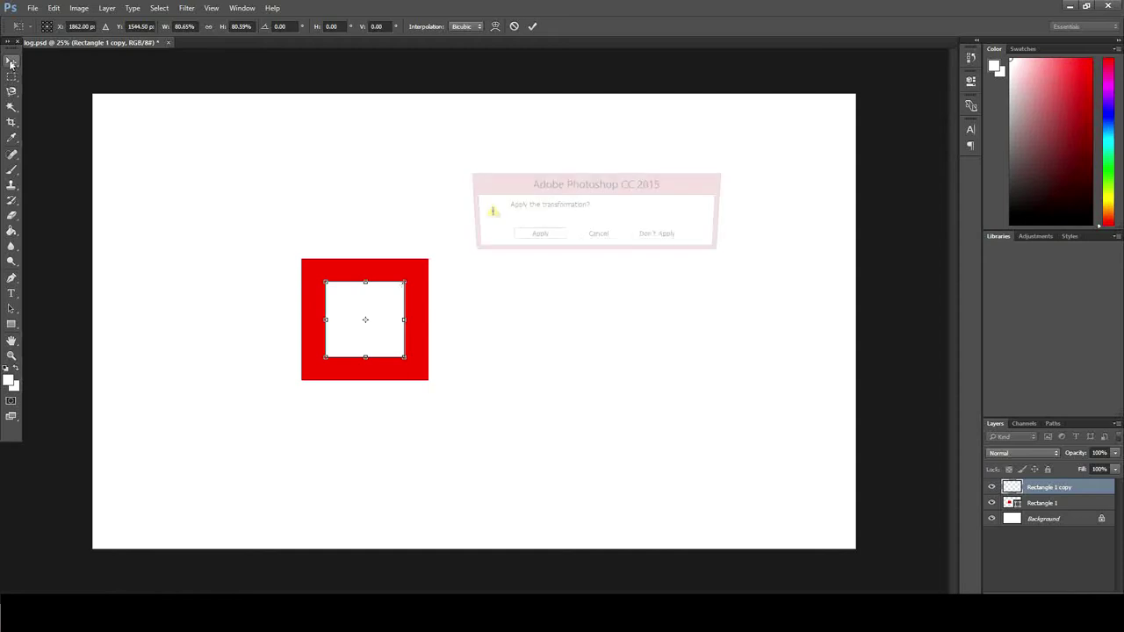
left_click(536, 237)
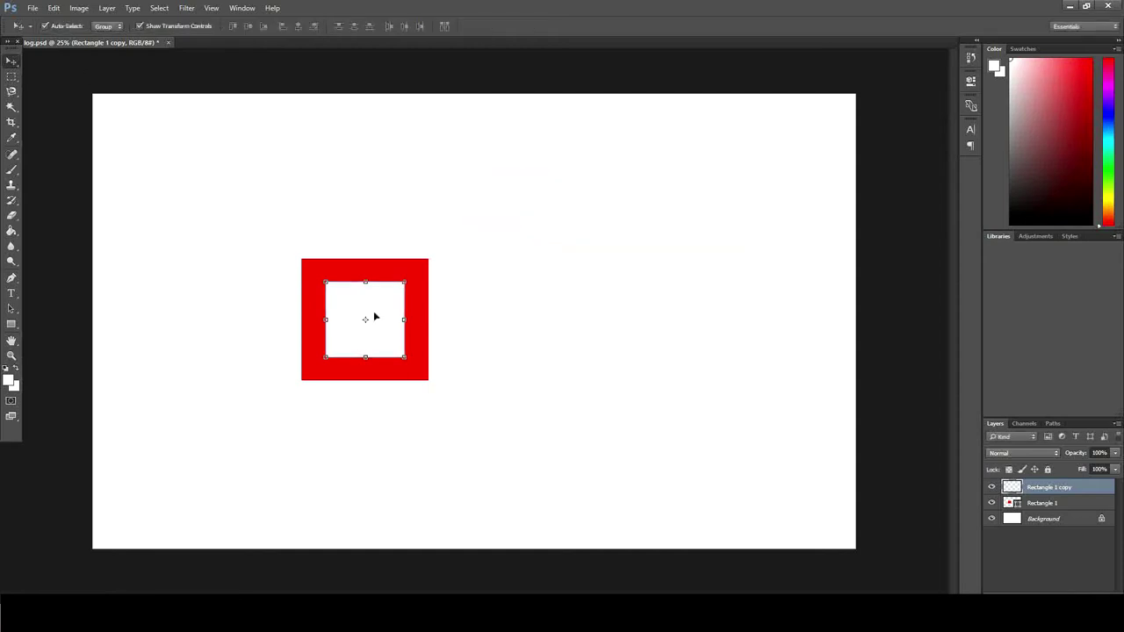
key("ctrl+j")
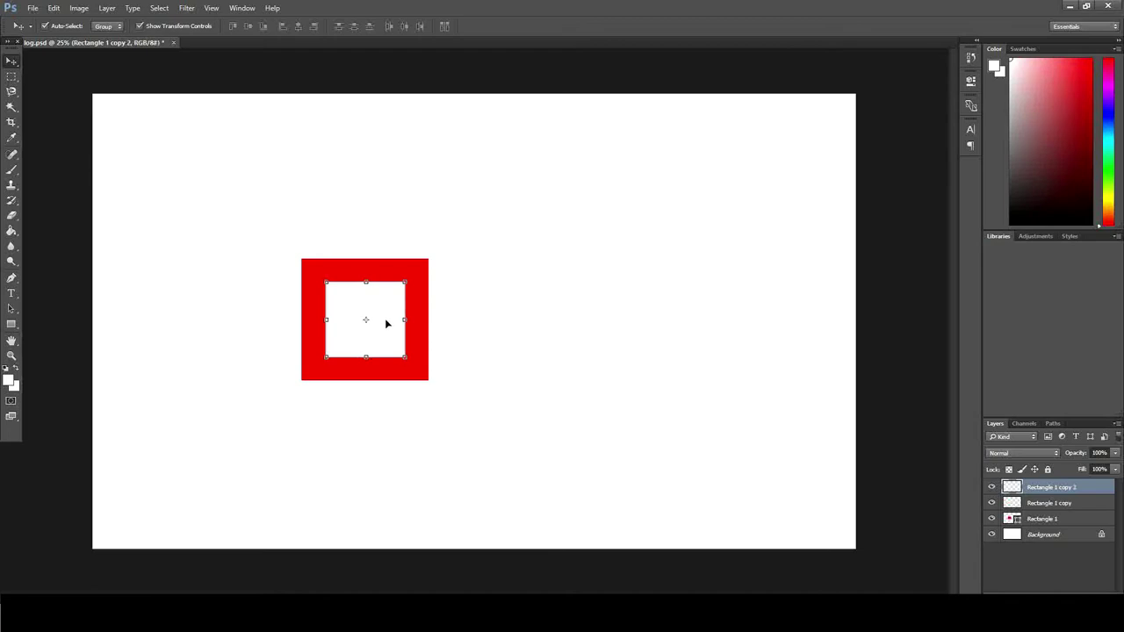
Step: Shift the white copy right over the frame edge and fill it with navy #003366
mouse_move(385, 324)
left_mouse_down()
mouse_move(508, 327)
mouse_move(424, 322)
left_mouse_up()
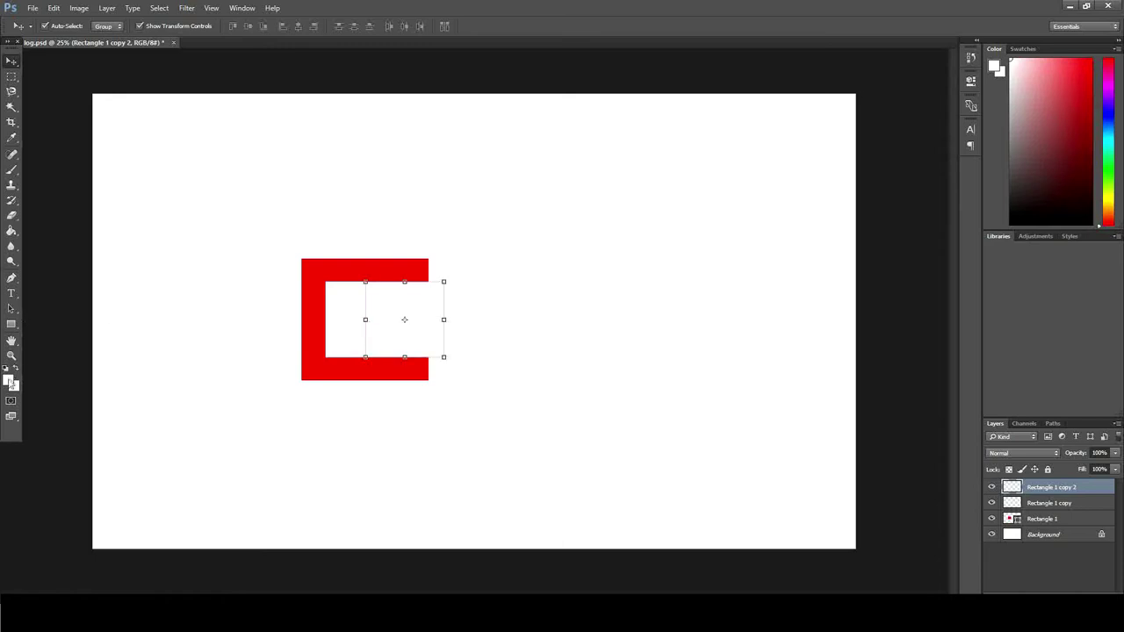
left_click(9, 380)
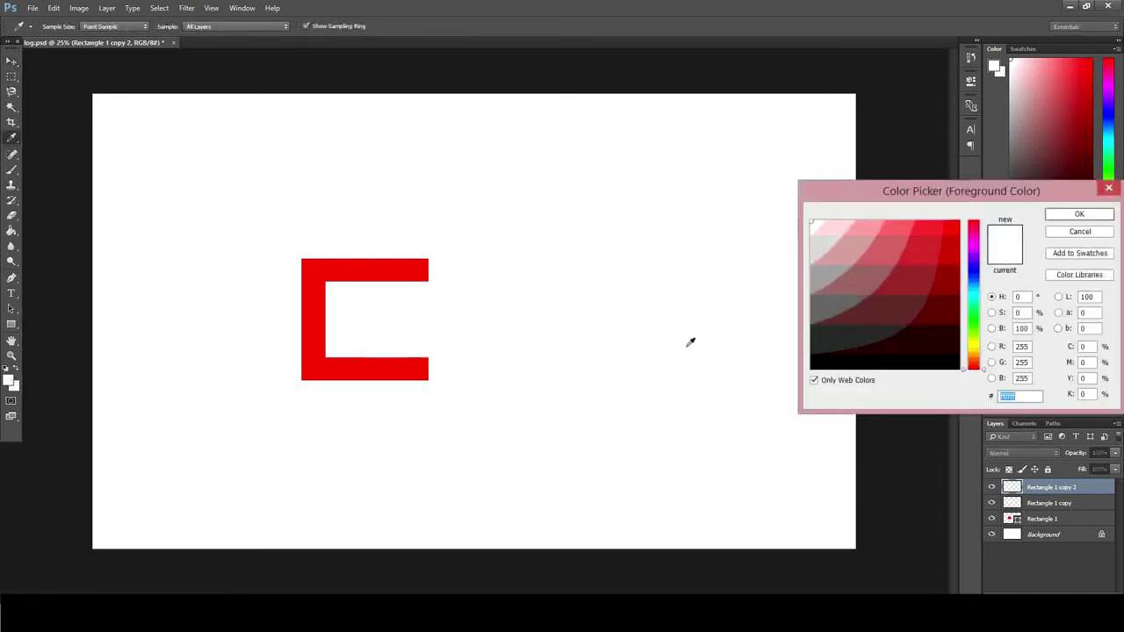
left_click(972, 287)
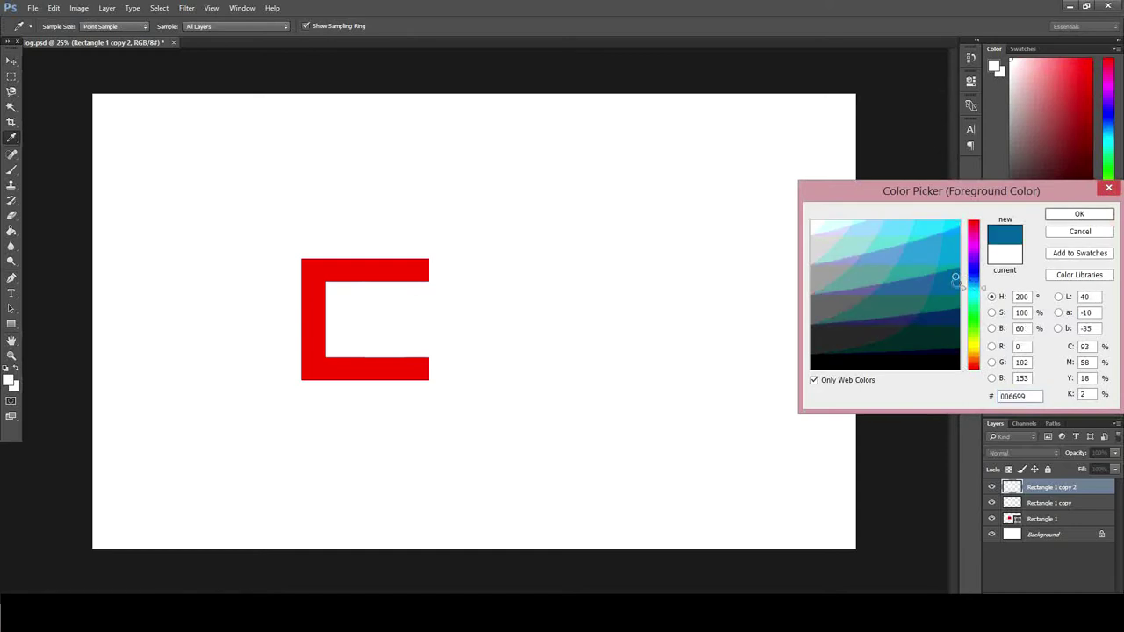
left_click(955, 314)
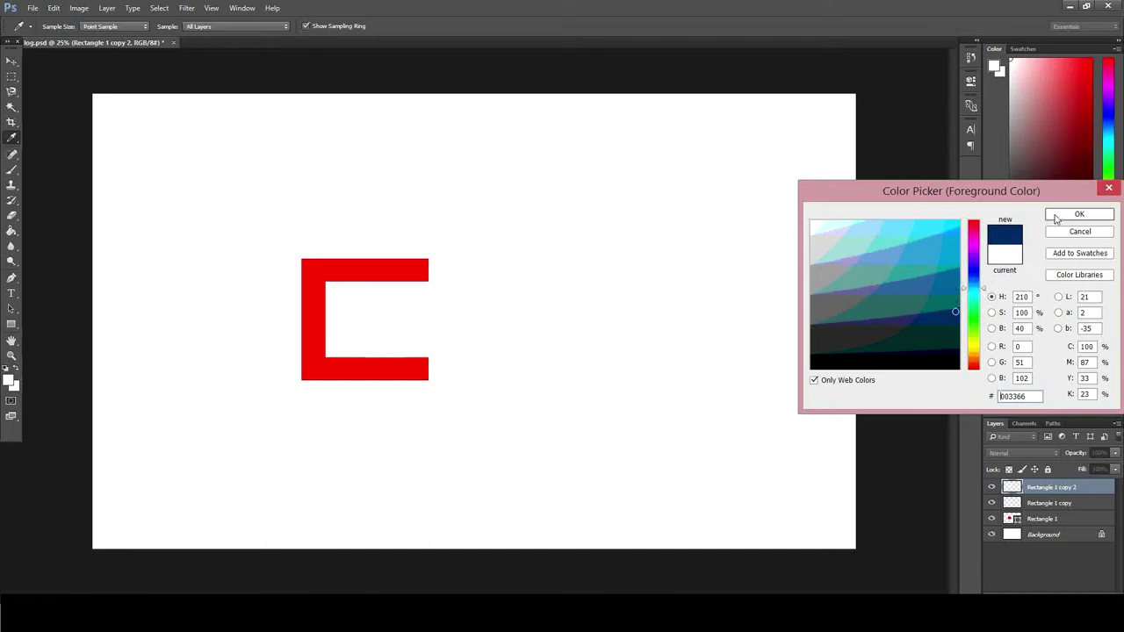
left_click(1056, 219)
key("v")
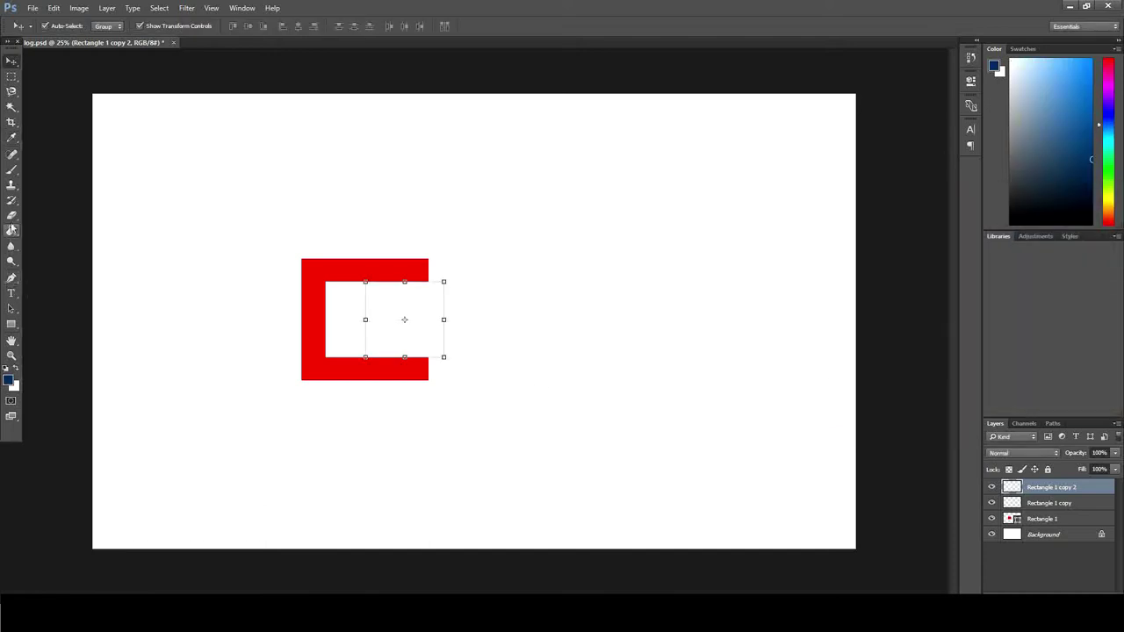
left_click(13, 226)
left_click(405, 314)
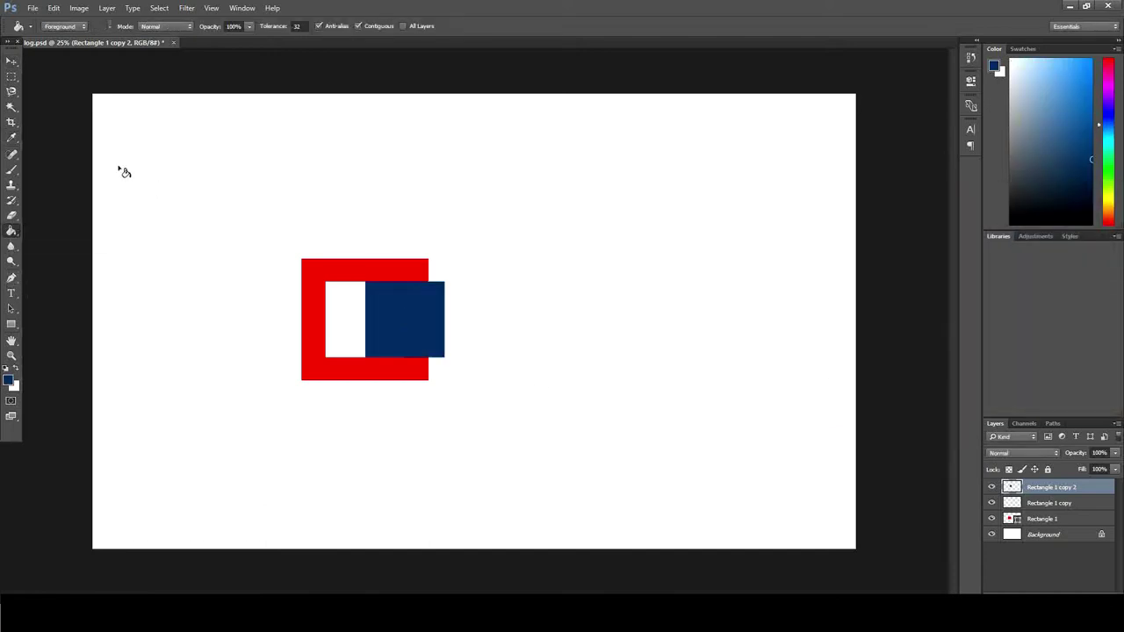
left_click(11, 61)
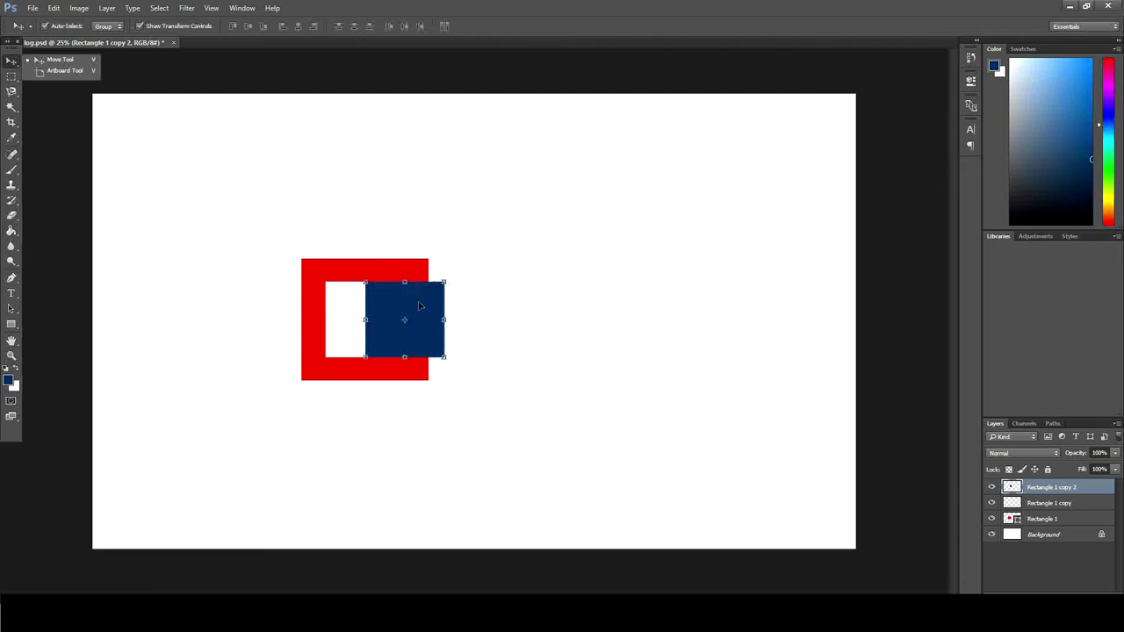
Step: Centre the navy square in the red frame and scale it down to 43.54%
left_click_drag(419, 305, 379, 305)
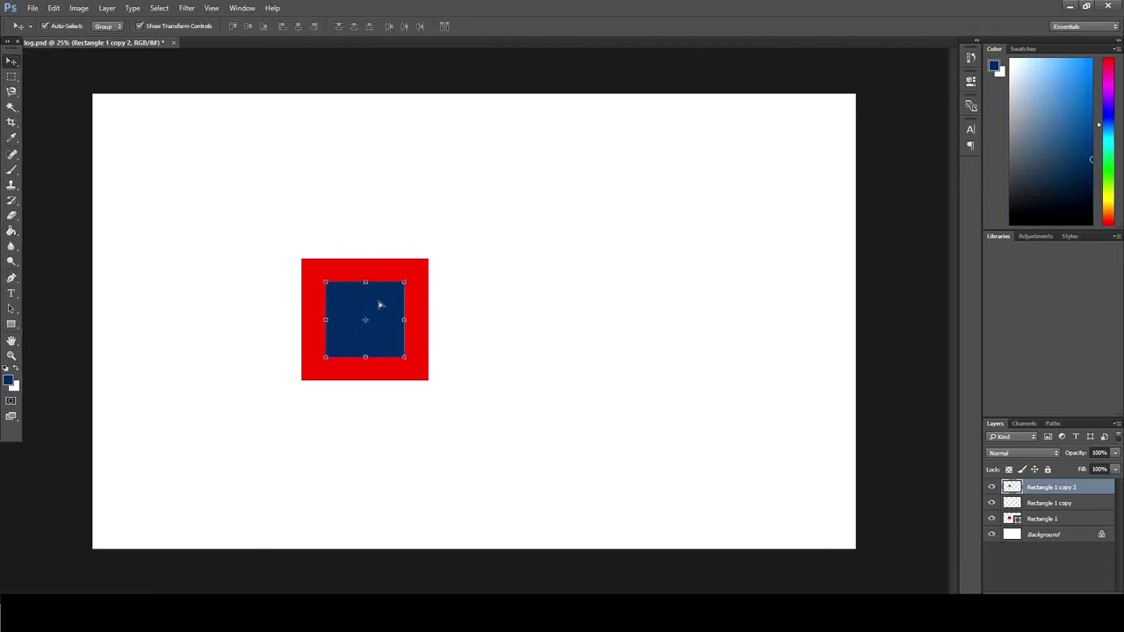
left_click(403, 282)
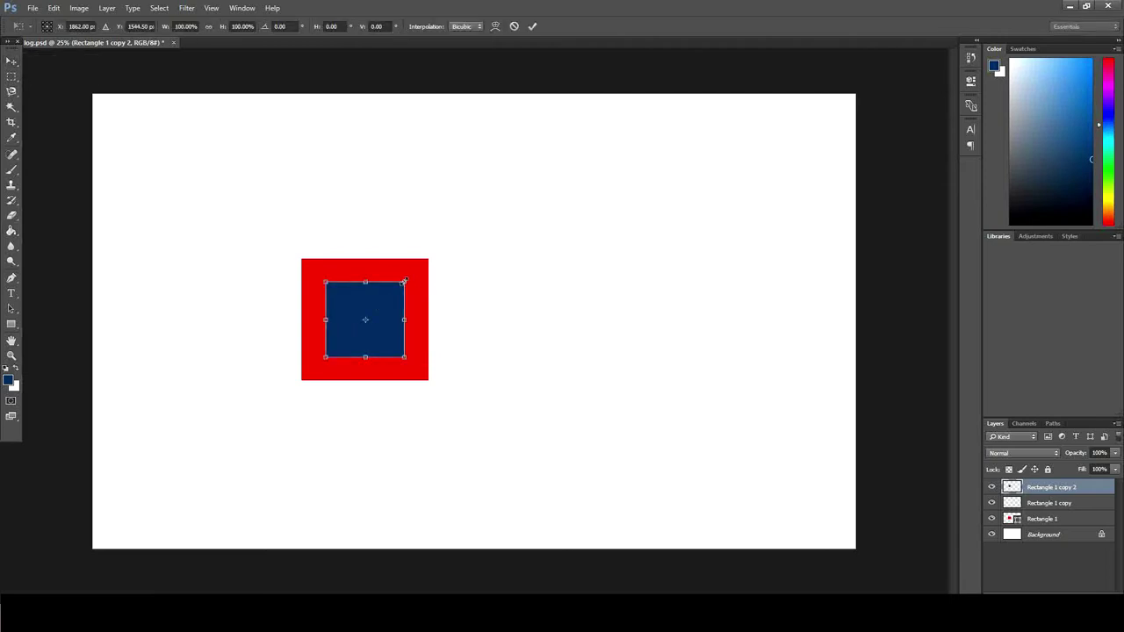
left_click_drag(404, 282, 382, 304)
left_click(11, 60)
left_click(553, 237)
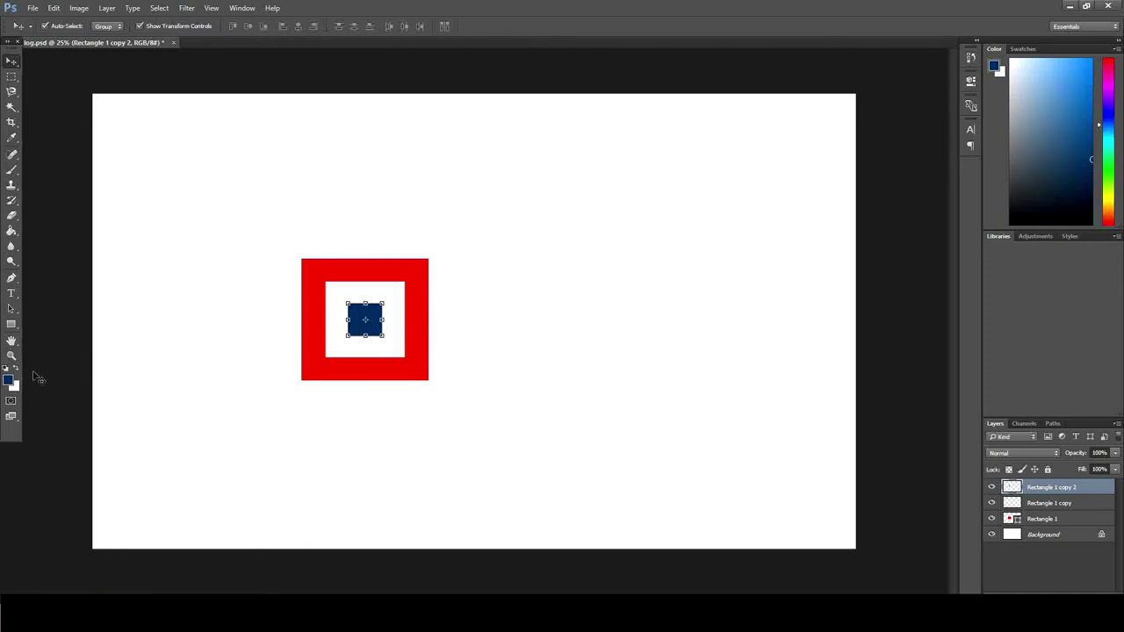
Step: Draw a thin 88 × 1028 px vertical bar through the emblem and fill it white
left_click(11, 324)
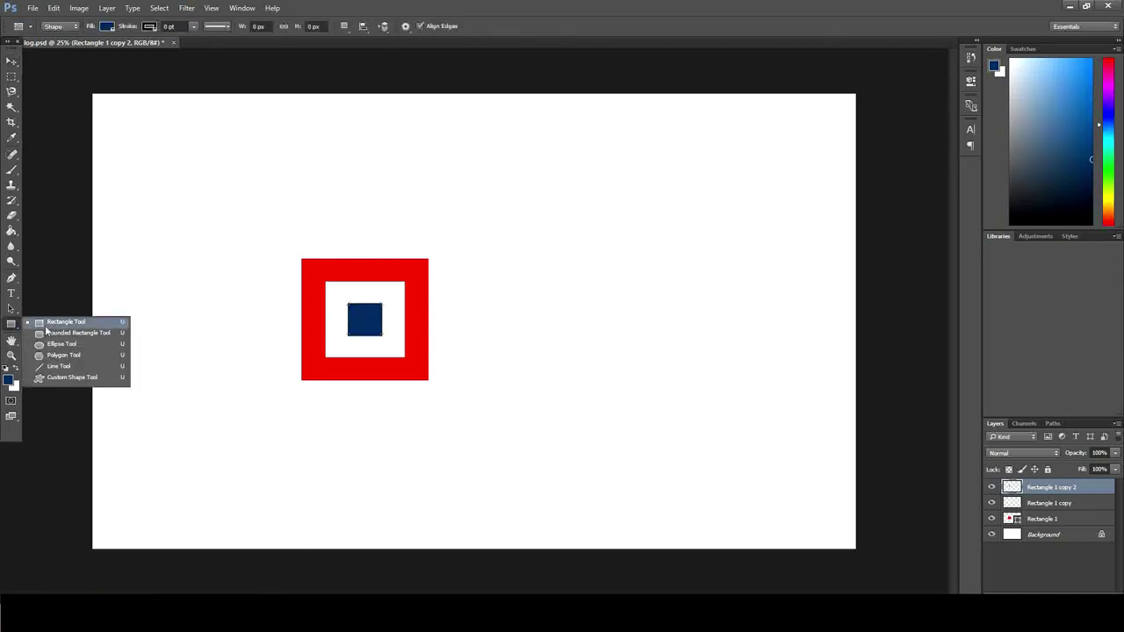
left_click(53, 325)
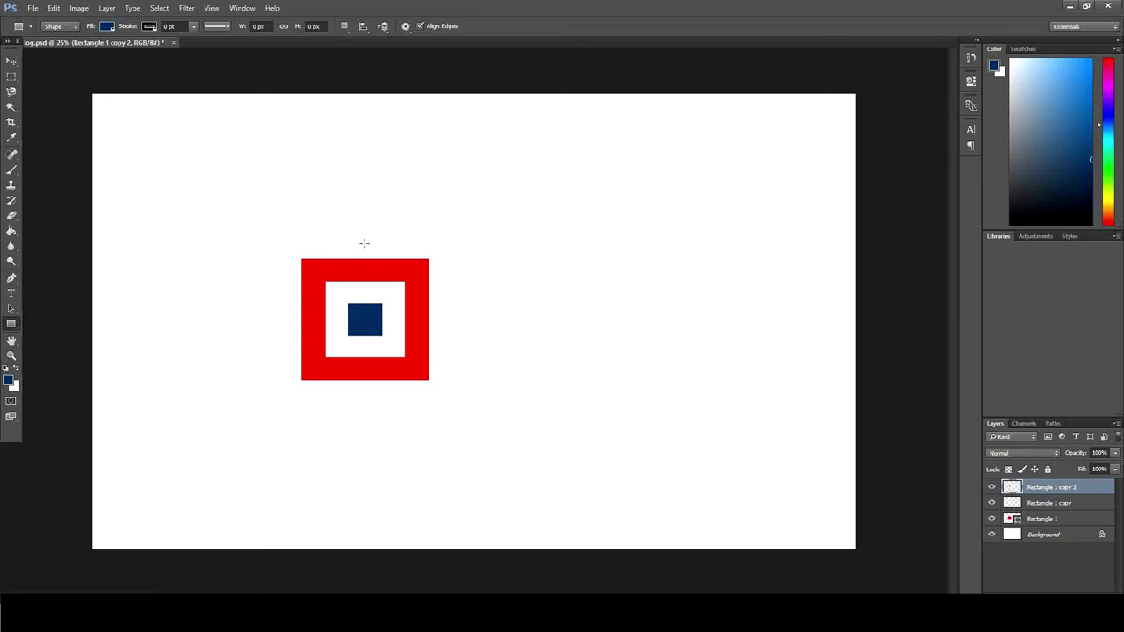
left_click_drag(365, 242, 375, 392)
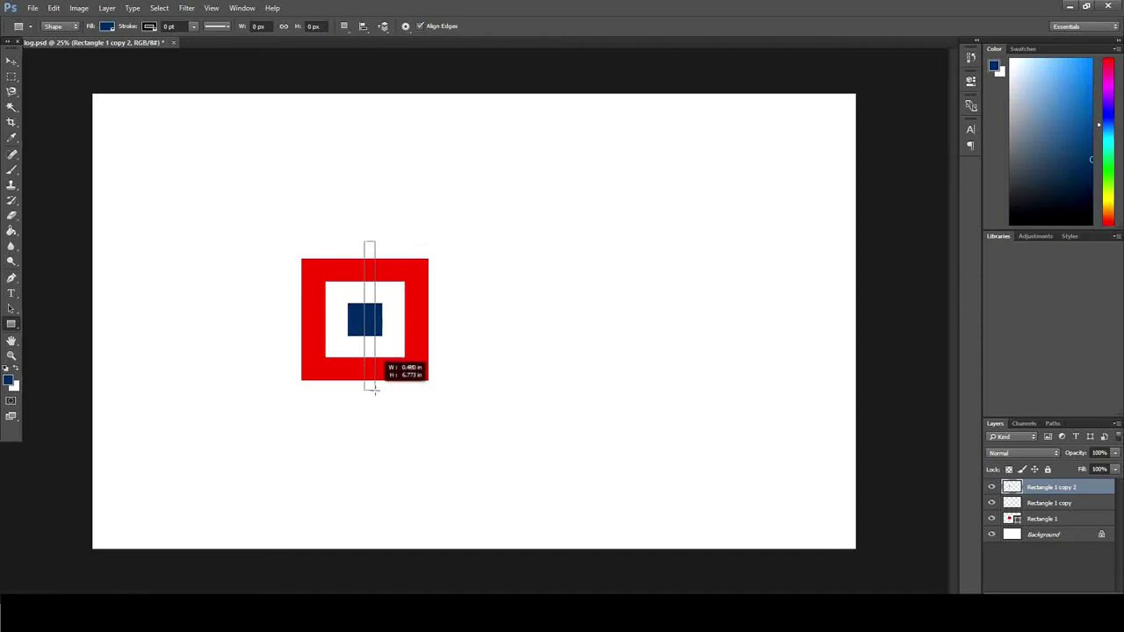
left_click_drag(375, 391, 374, 392)
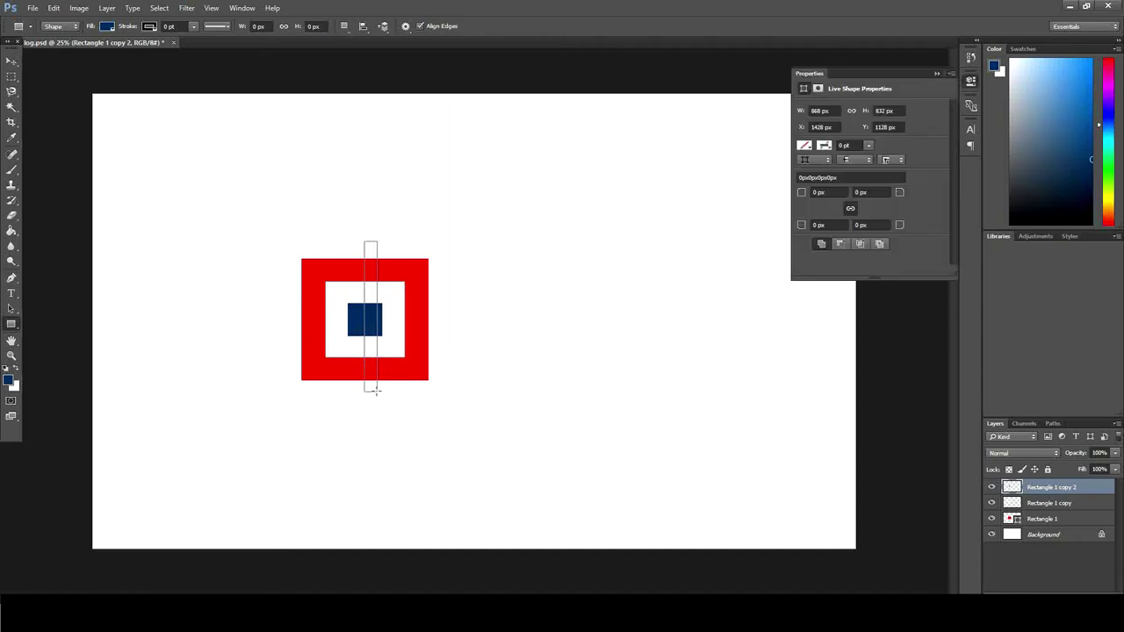
left_click(806, 147)
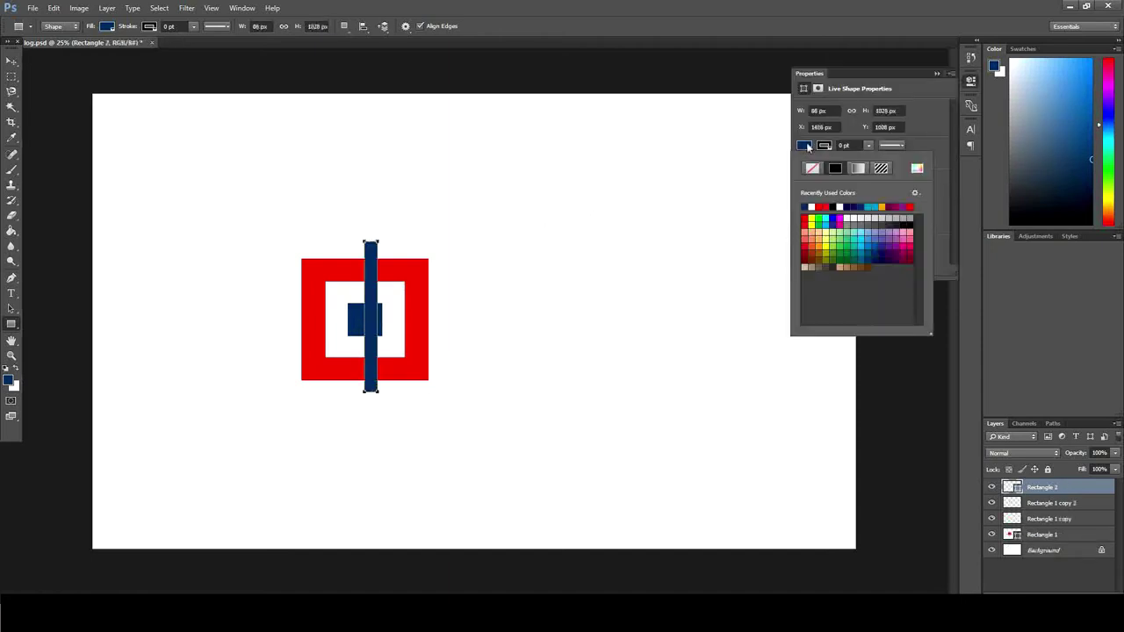
left_click(842, 206)
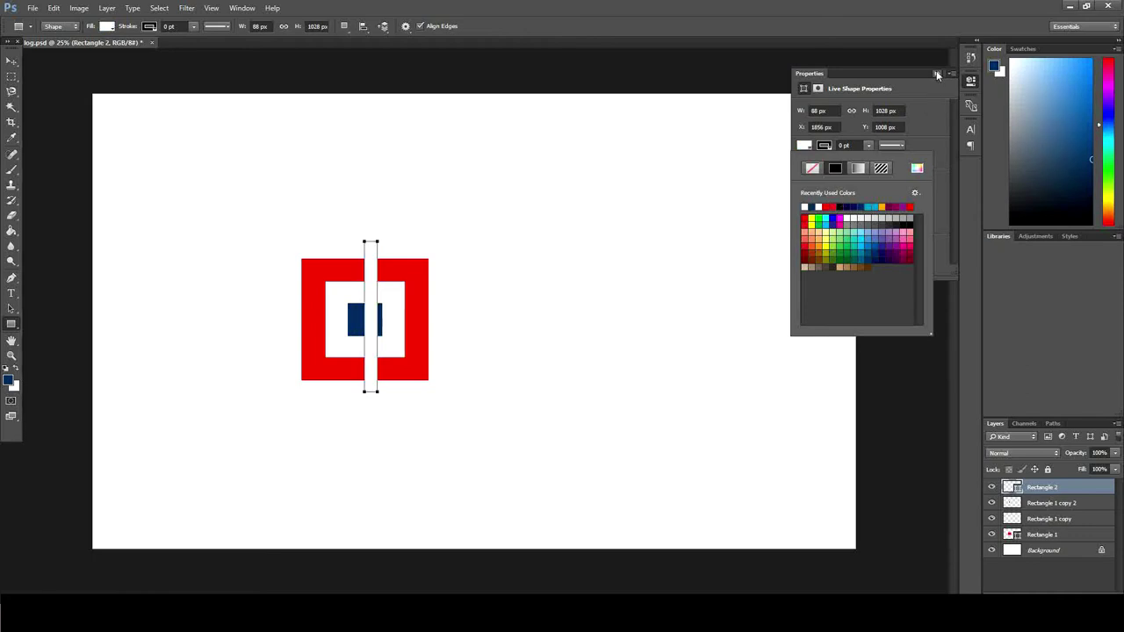
Step: Centre the white bar on the emblem and put its layer below the navy square
left_click(936, 73)
left_click(11, 60)
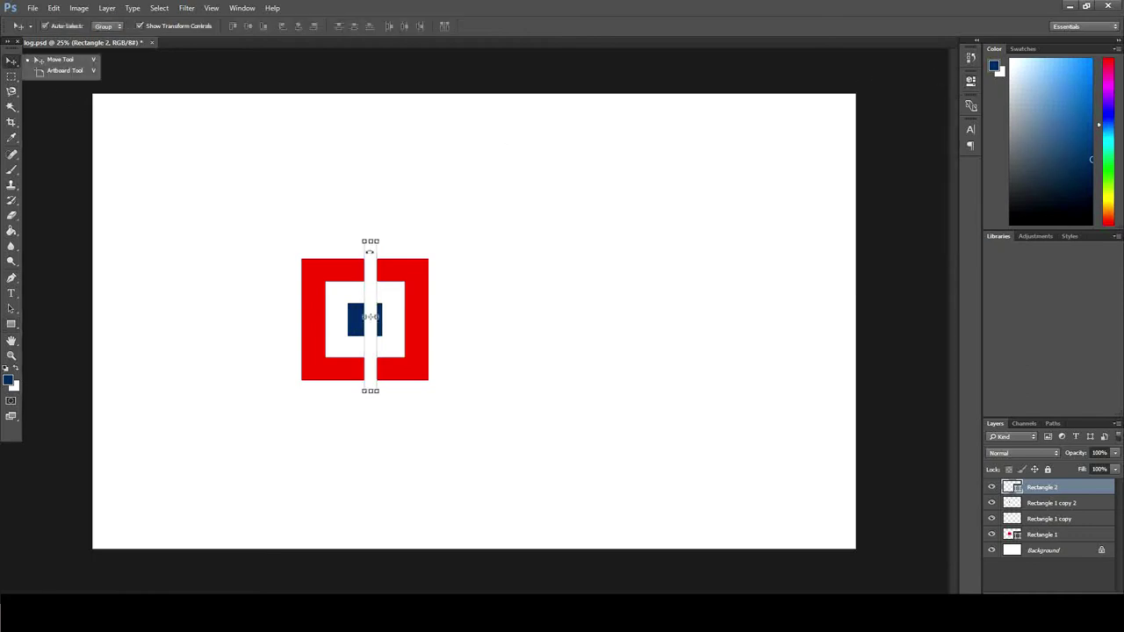
left_click_drag(372, 292, 368, 292)
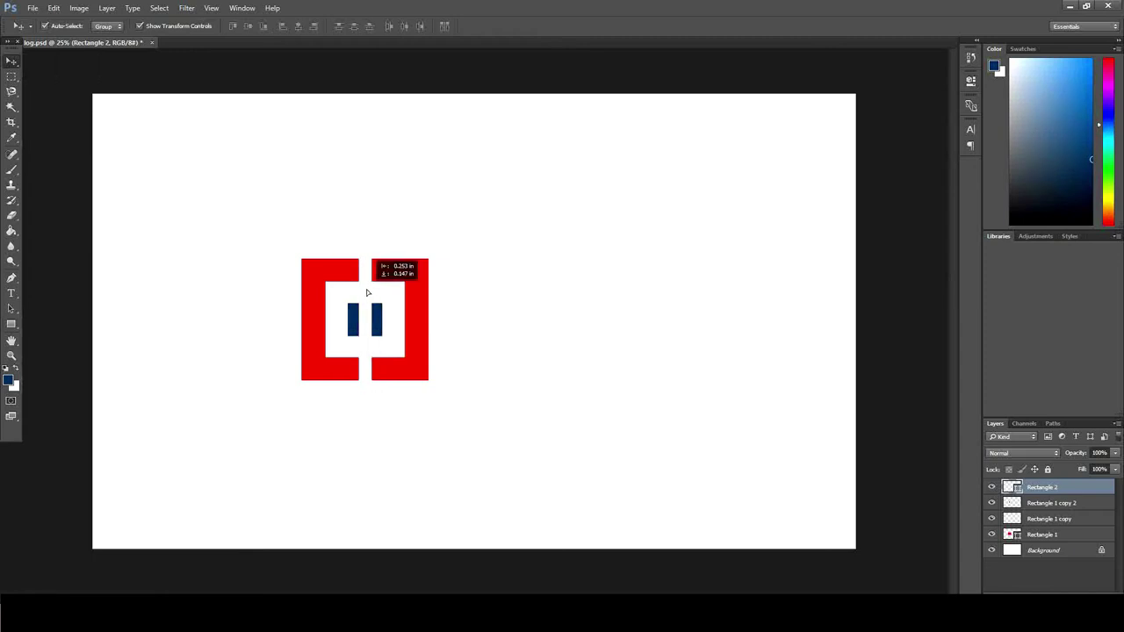
left_click_drag(1041, 488, 1047, 514)
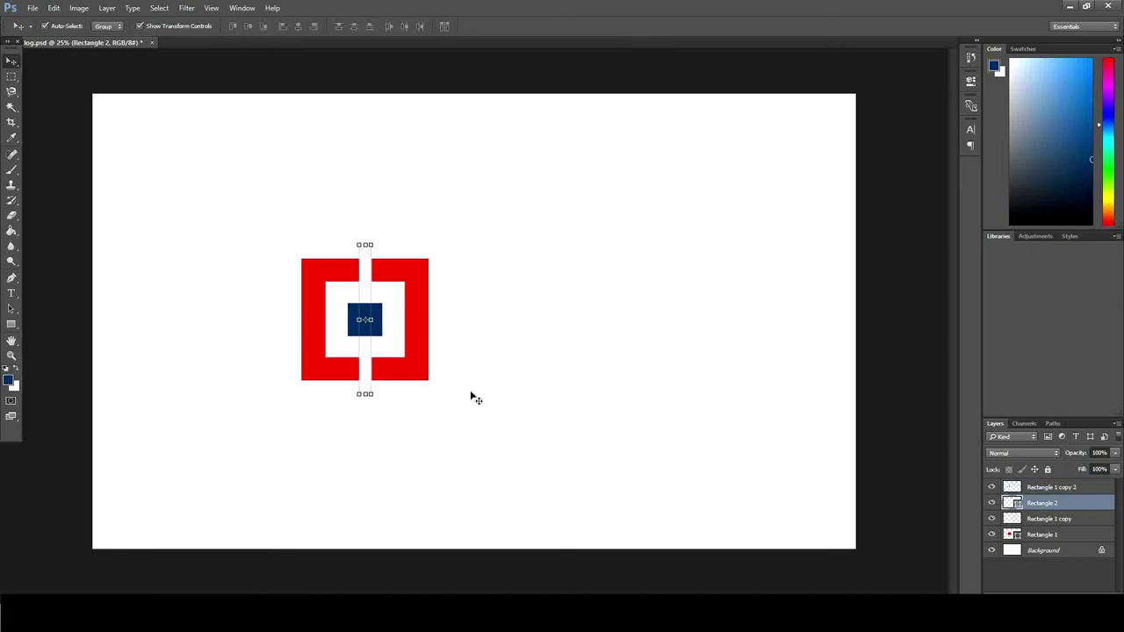
left_click(12, 324)
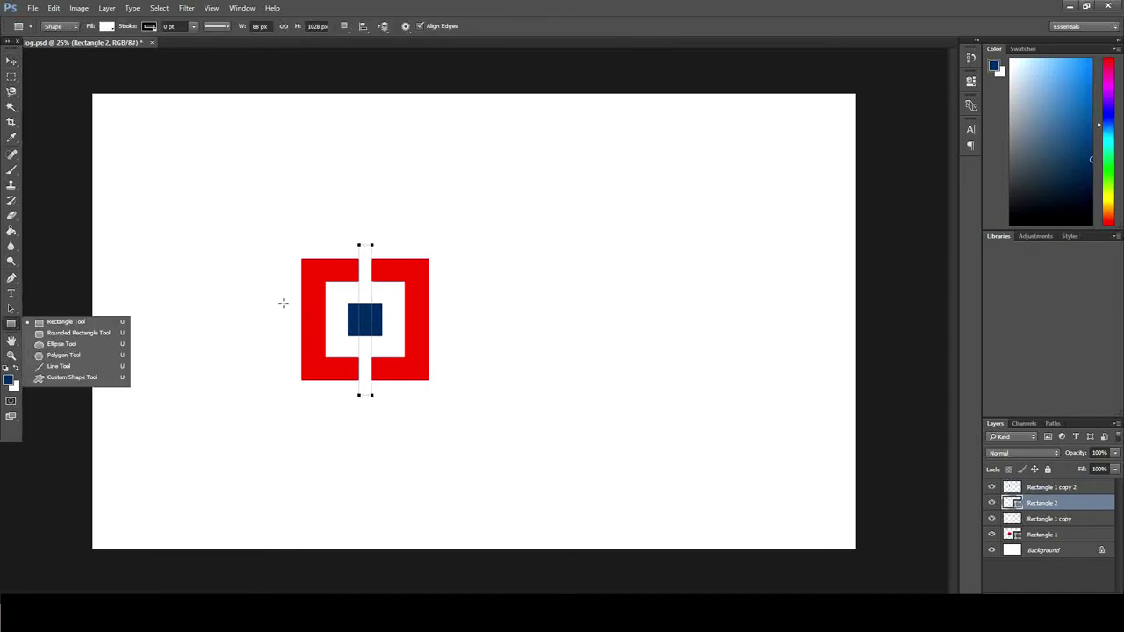
Step: Draw a white 1148 × 92 px horizontal bar and centre it across the emblem
left_click(283, 303)
mouse_move(282, 303)
left_mouse_down()
mouse_move(445, 330)
mouse_move(450, 320)
left_mouse_up()
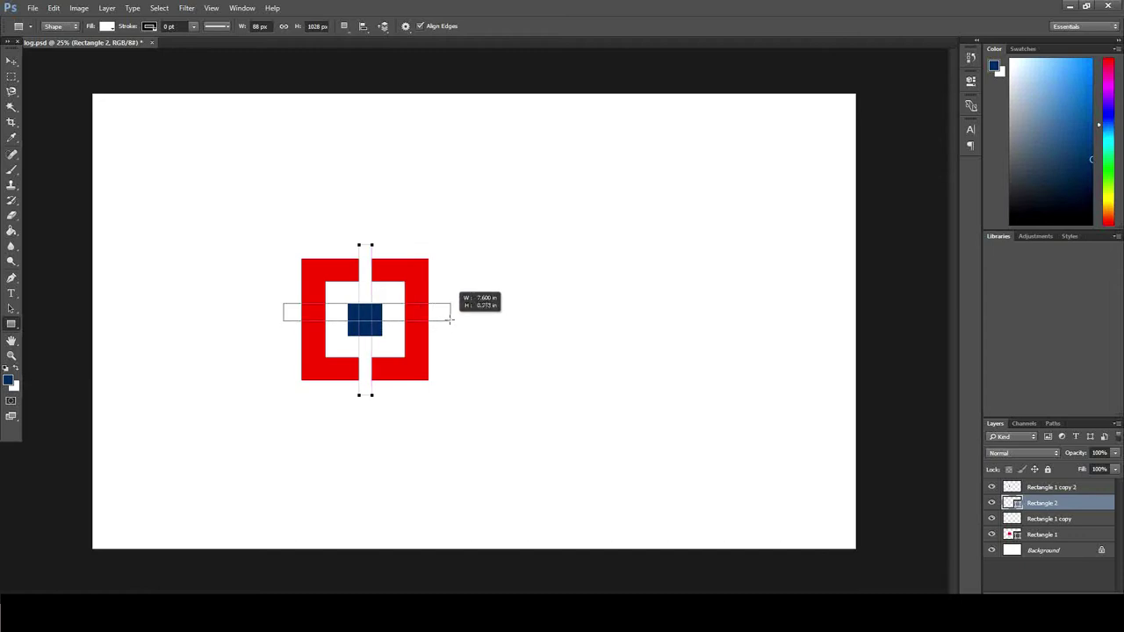
left_click_drag(451, 321, 451, 316)
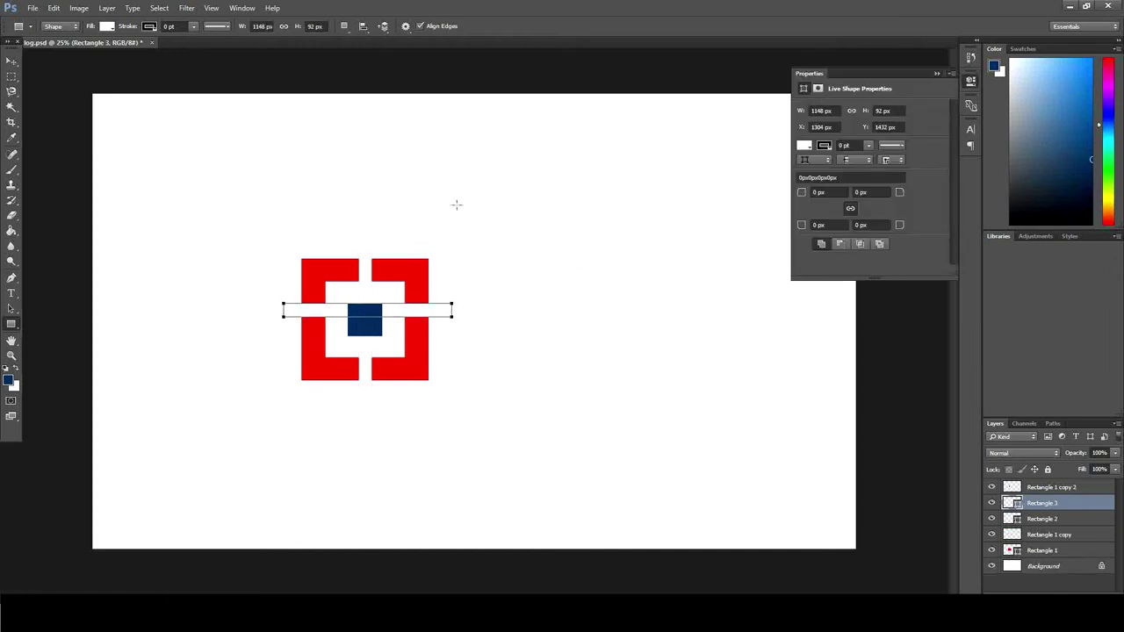
left_click(11, 61)
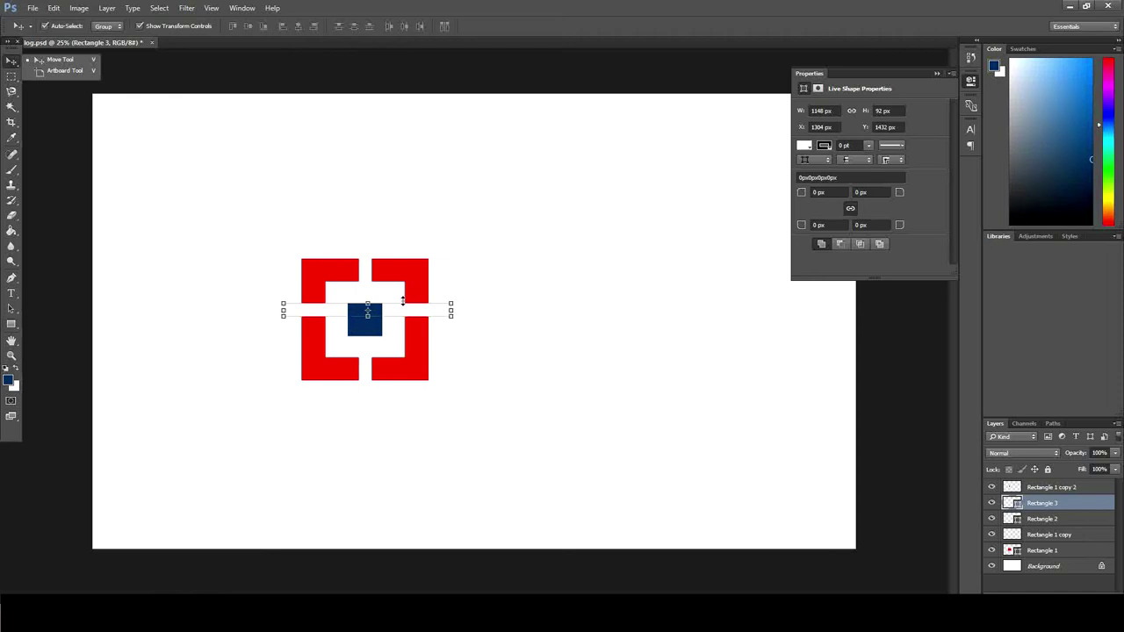
left_click_drag(402, 313, 403, 323)
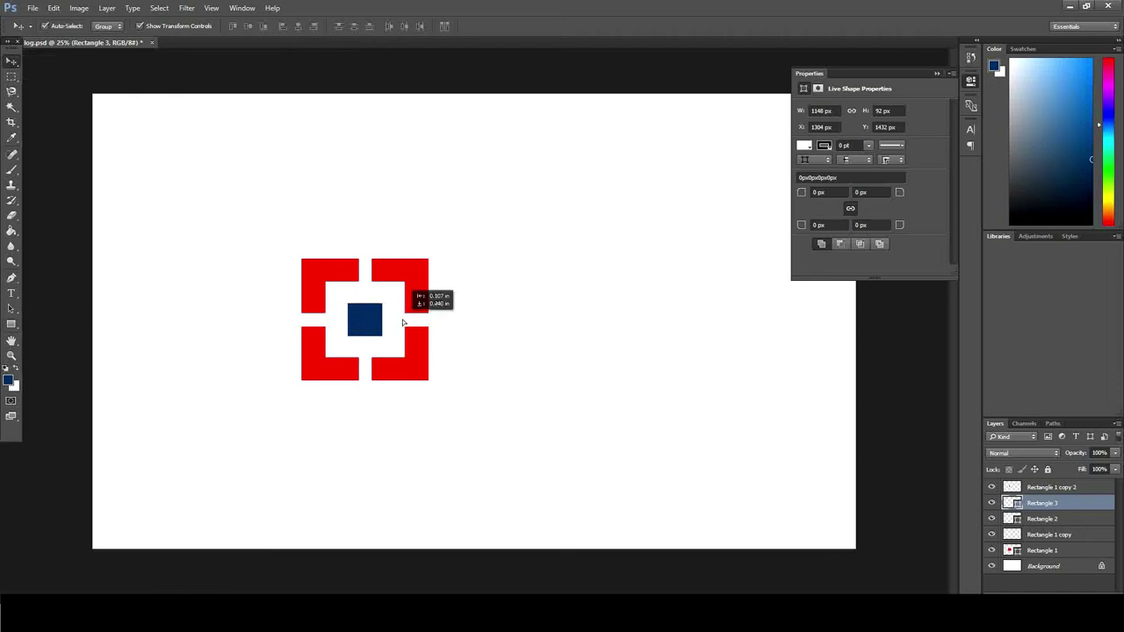
left_click(564, 366)
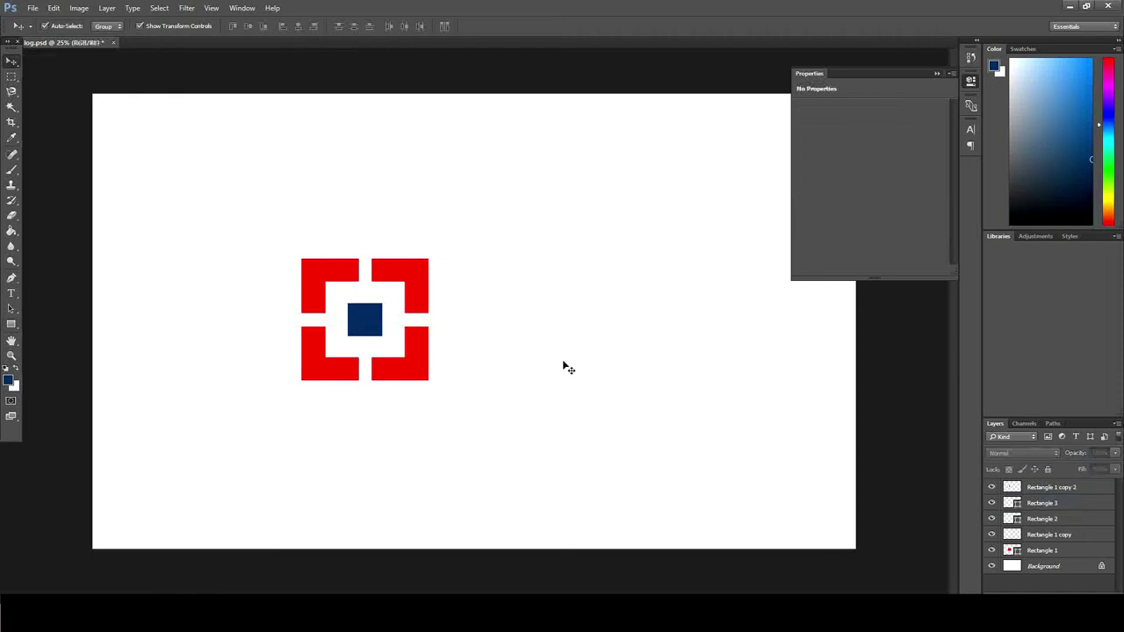
left_click(936, 72)
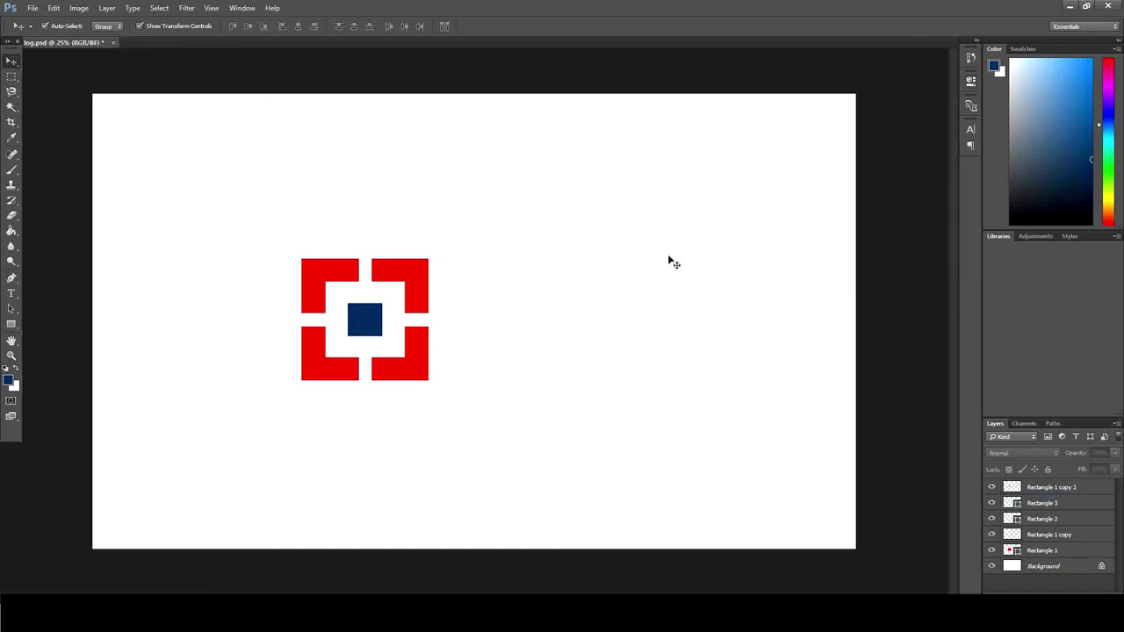
left_click(12, 324)
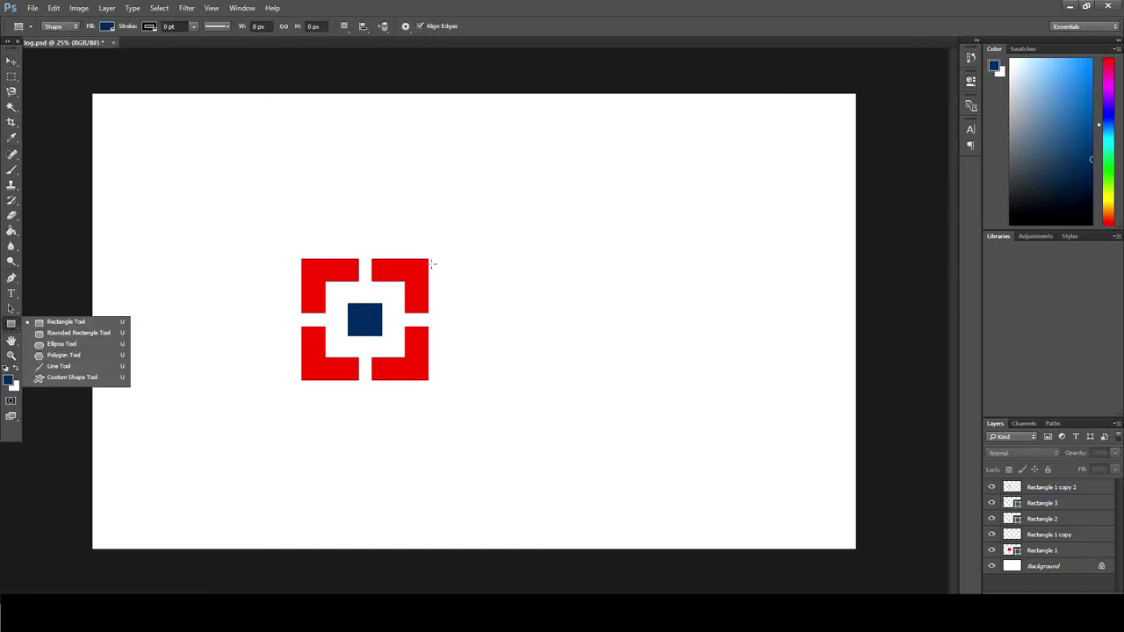
Step: Draw a 2620 × 828 px navy banner beside the emblem, then shift the whole logo left
left_click_drag(428, 258, 458, 377)
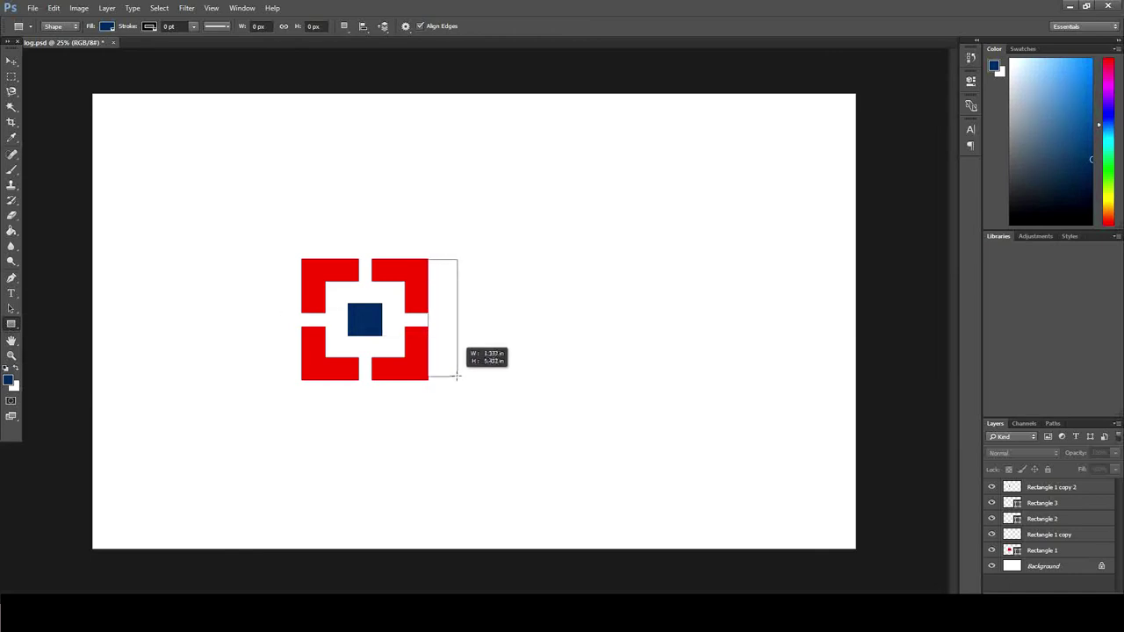
mouse_move(457, 377)
left_mouse_down()
mouse_move(639, 391)
mouse_move(811, 379)
left_mouse_up()
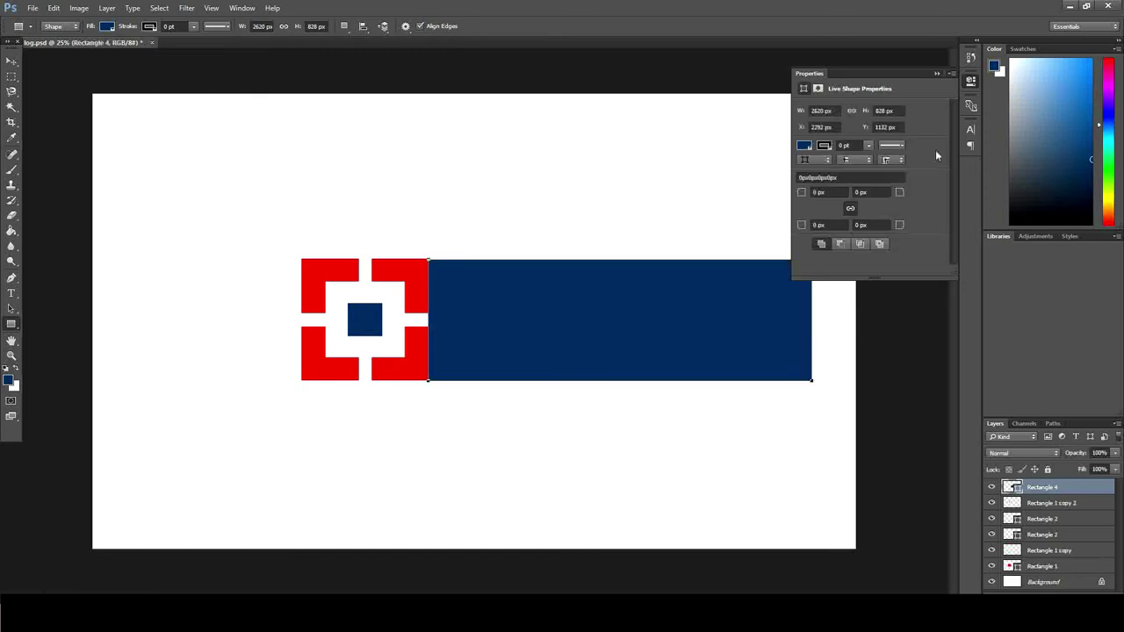
left_click(12, 61)
left_click(397, 240)
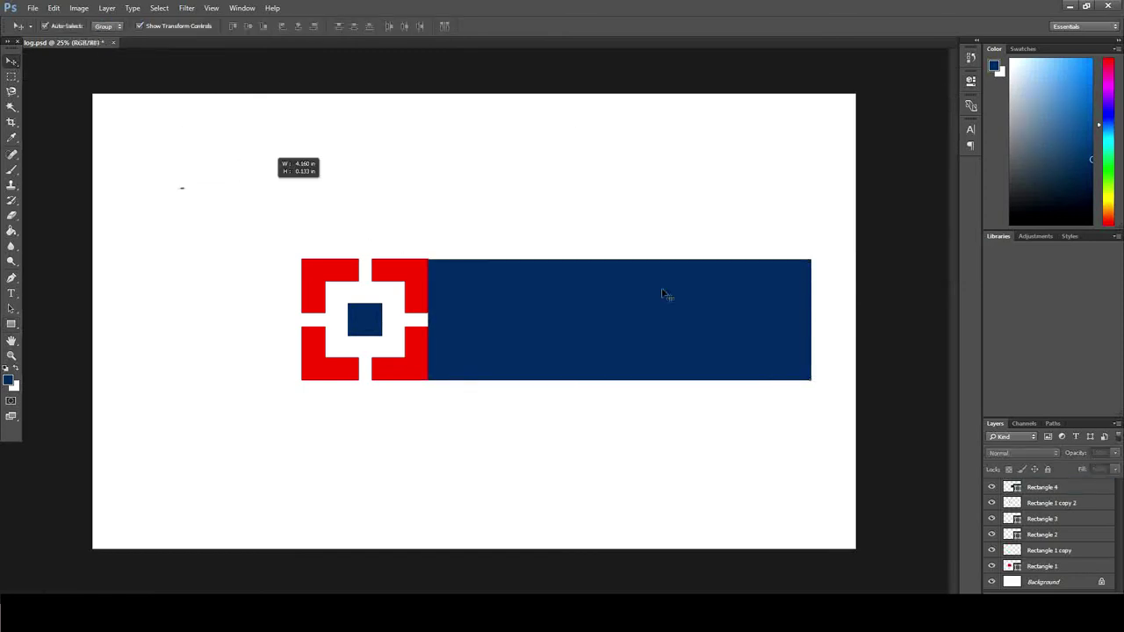
left_click_drag(180, 187, 843, 457)
mouse_move(512, 349)
left_mouse_down()
mouse_move(350, 330)
mouse_move(361, 339)
left_mouse_up()
left_click(168, 195)
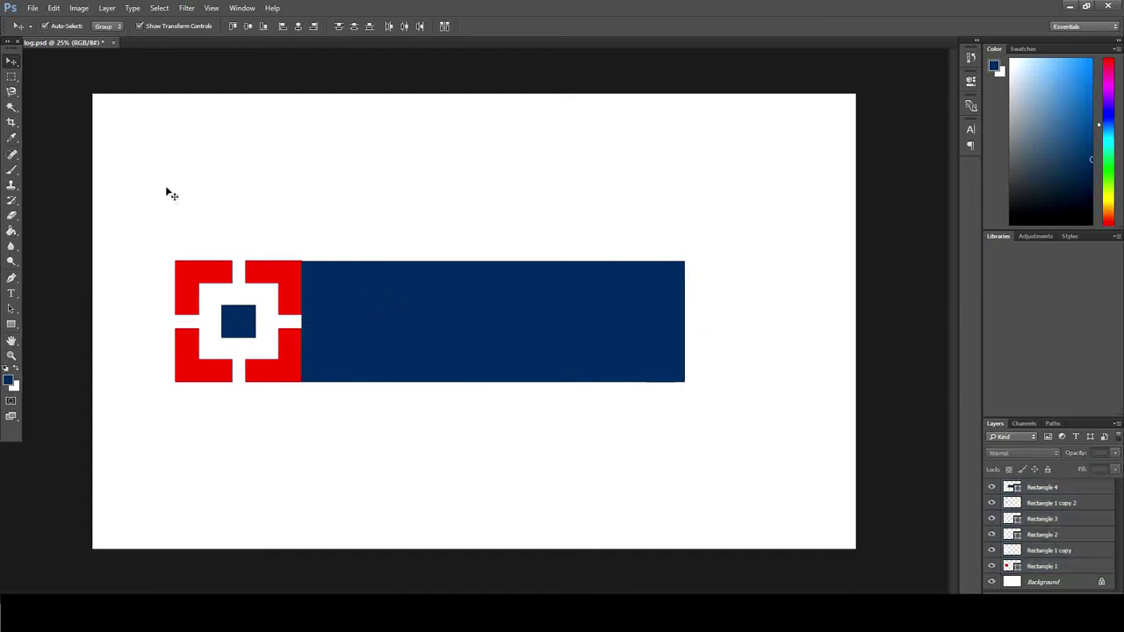
Step: Stretch the navy banner to the right to about 131.76% width
left_click(501, 356)
left_click_drag(687, 321, 806, 326)
left_click(12, 61)
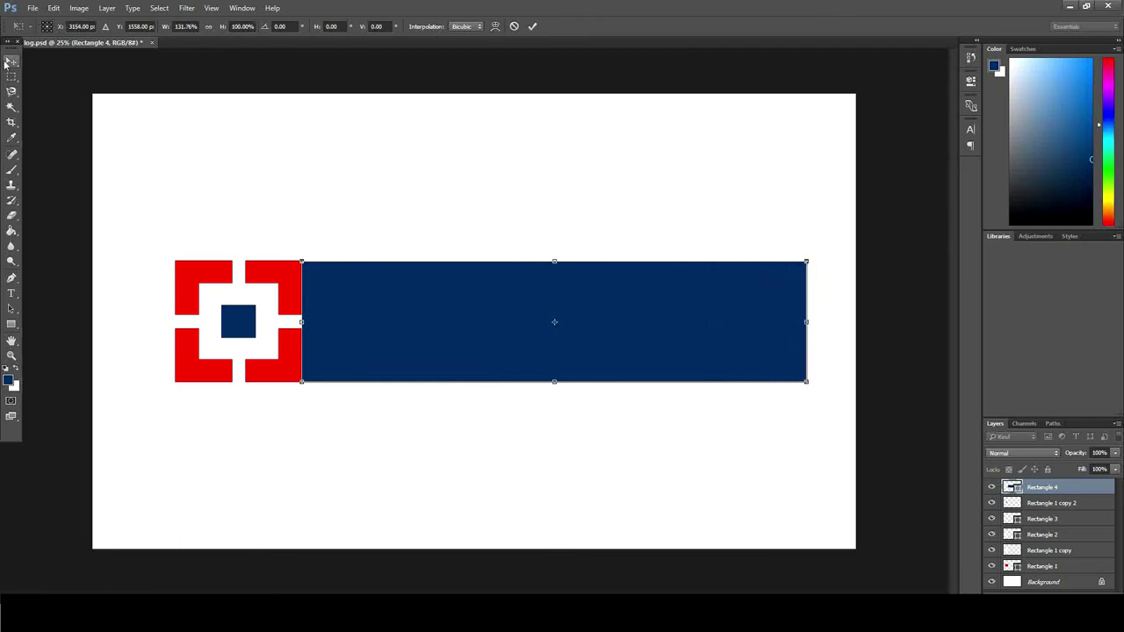
left_click(522, 235)
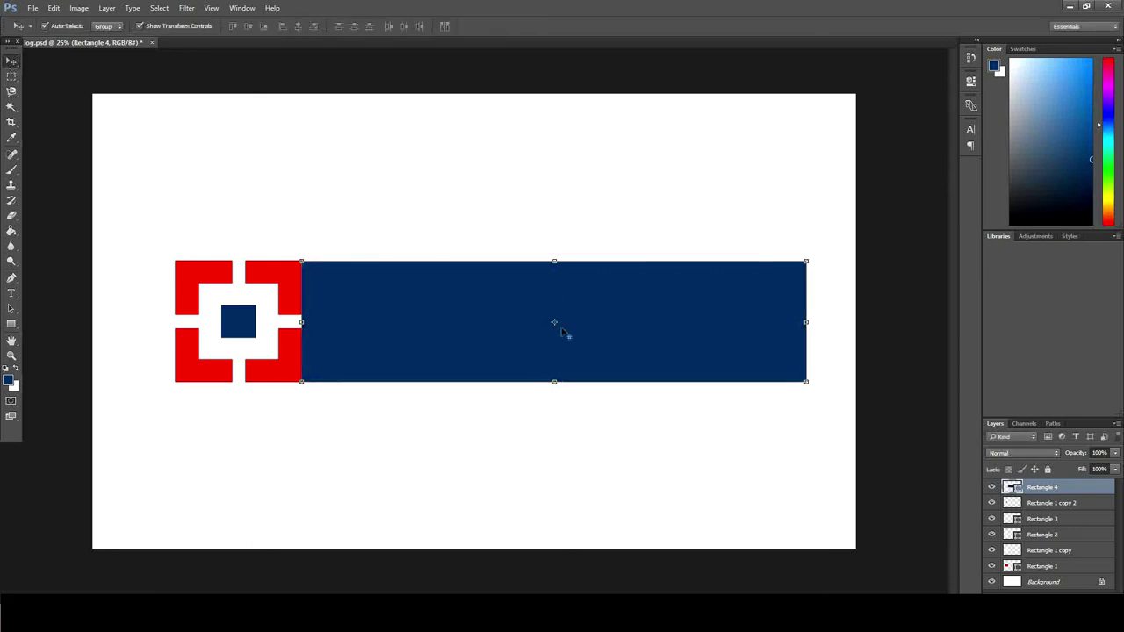
Step: Start an empty text layer, Layer 1, on the banner
left_click(11, 294)
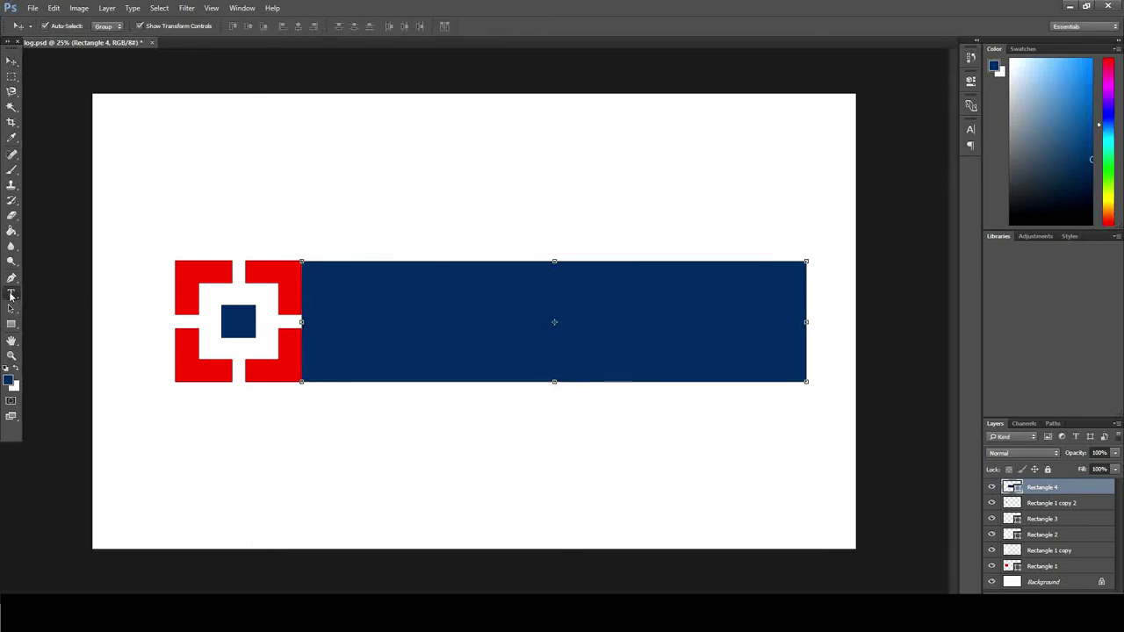
left_click(430, 346)
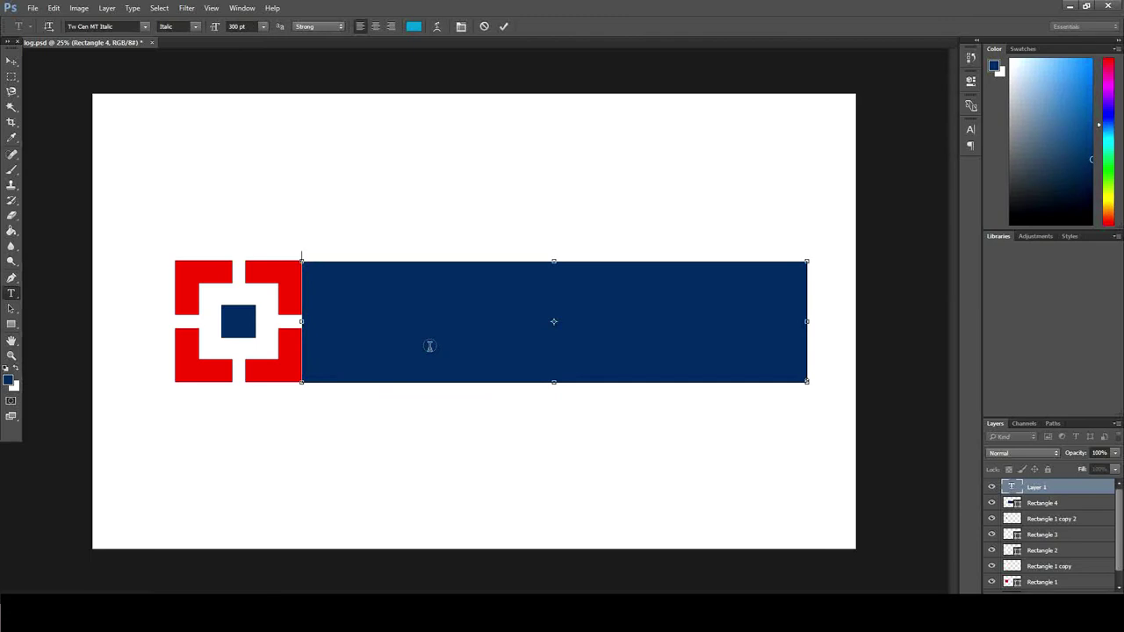
left_click(12, 62)
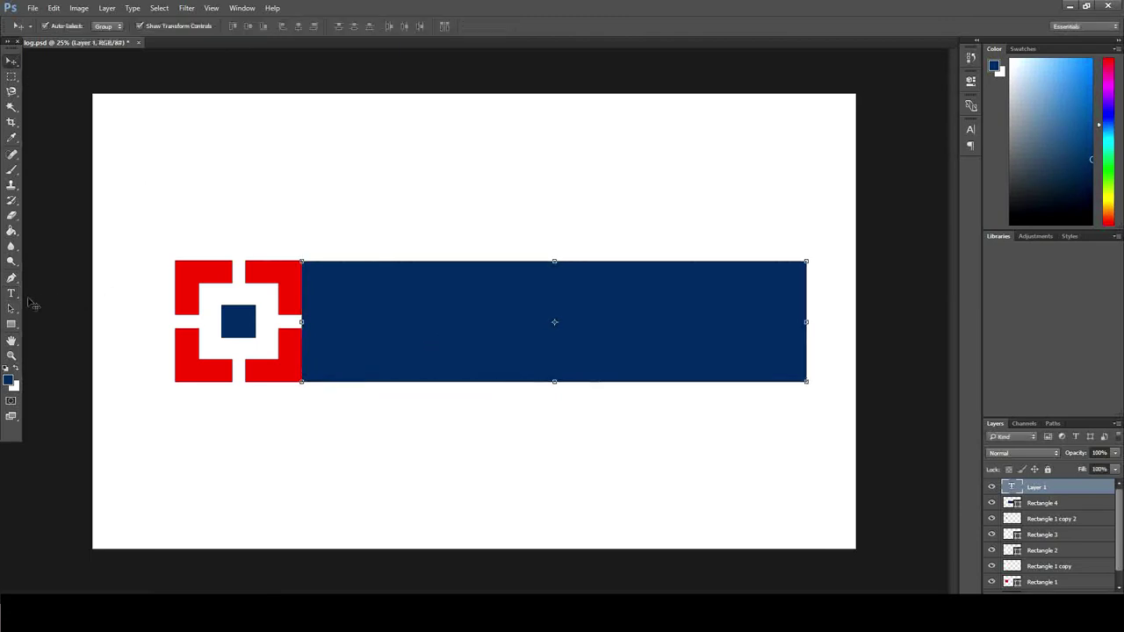
left_click(10, 295)
Step: Type the capitalised text 'HDFC BANK' below the navy banner
left_click(382, 452)
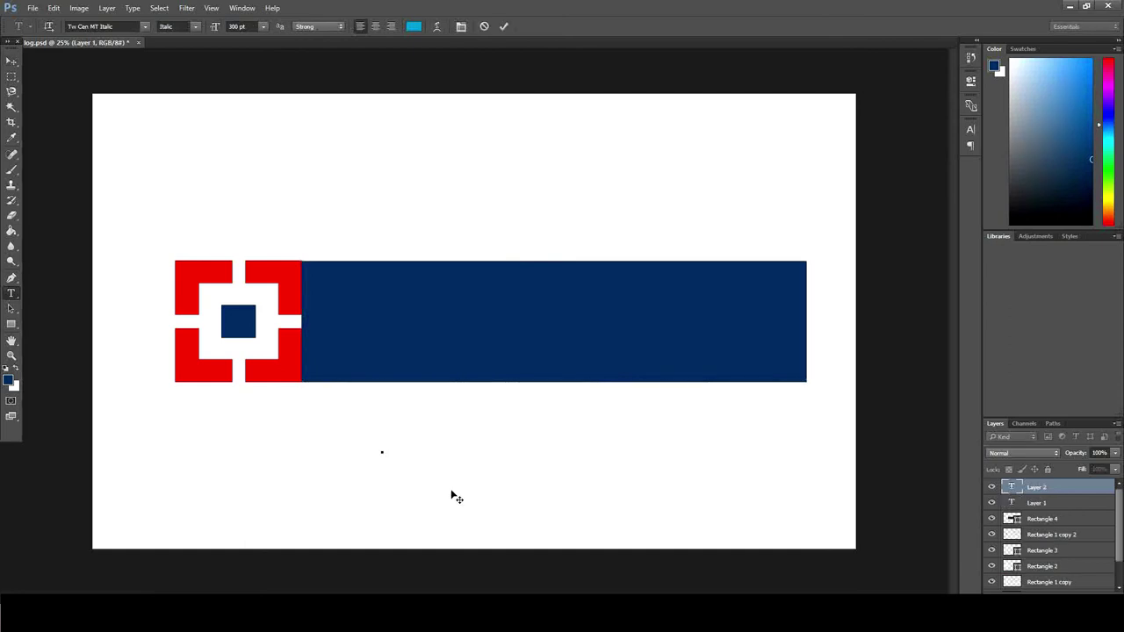
type("h")
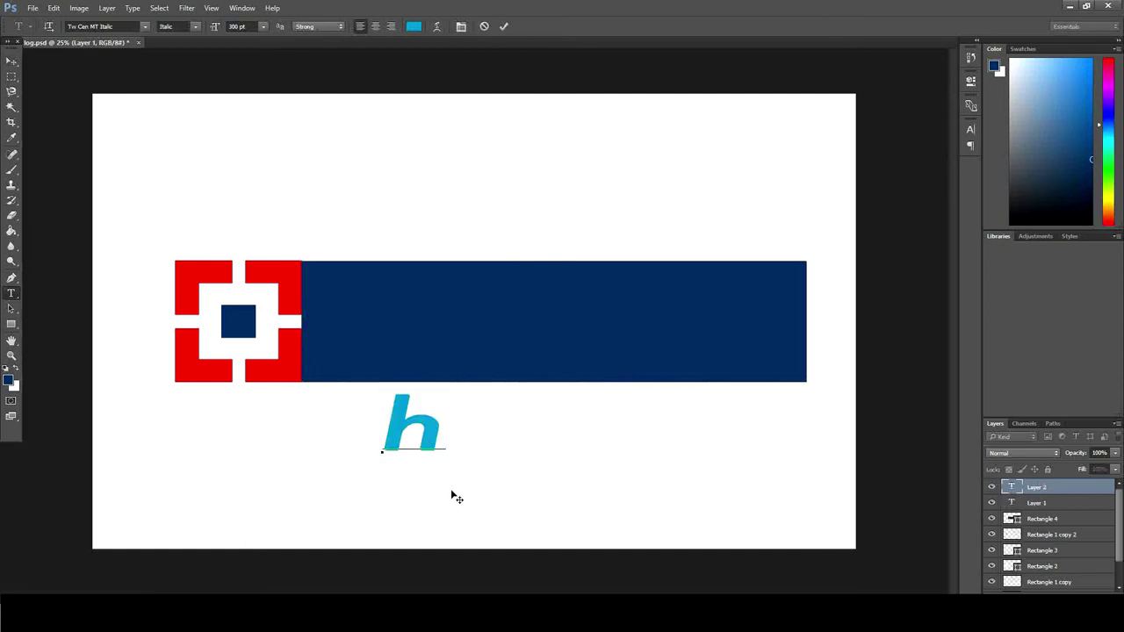
key("BackSpace")
type("HDF")
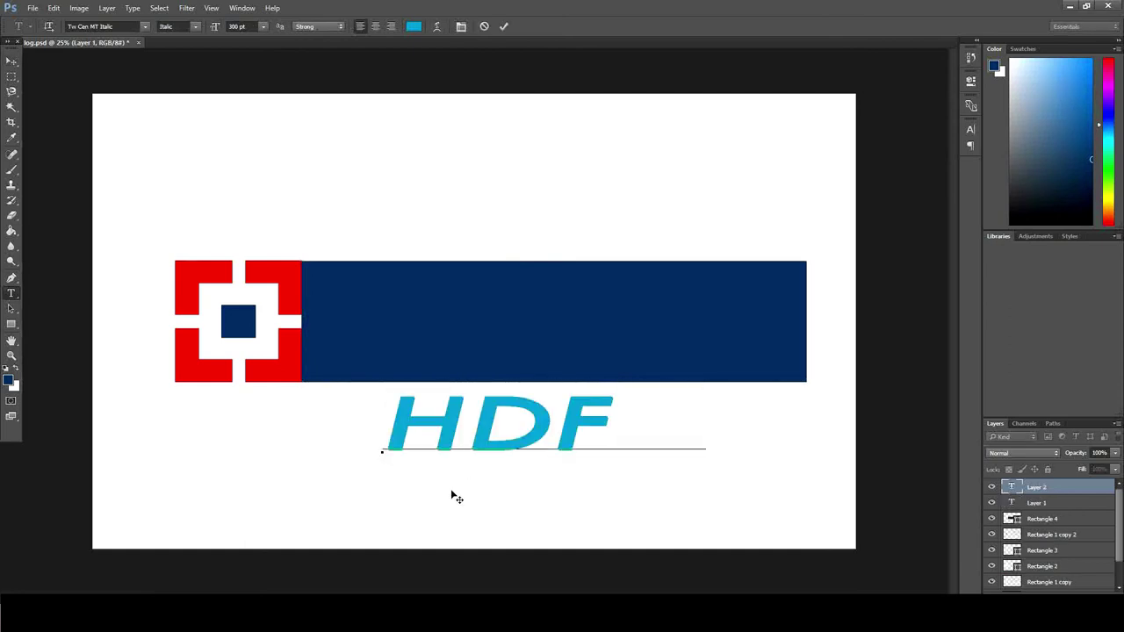
type("C")
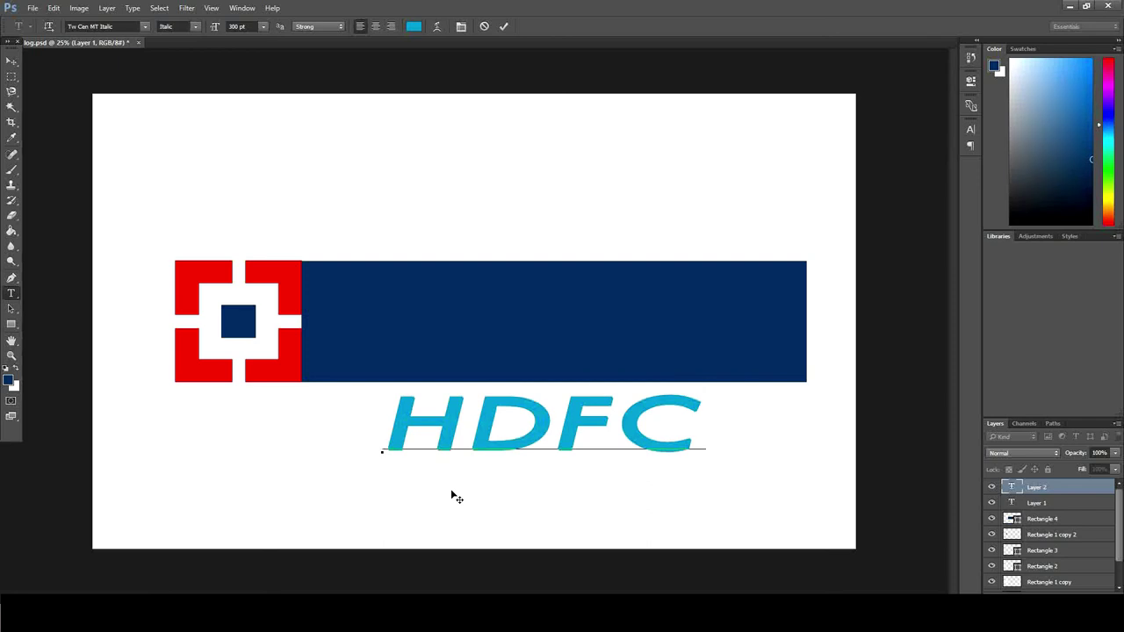
type(" BA")
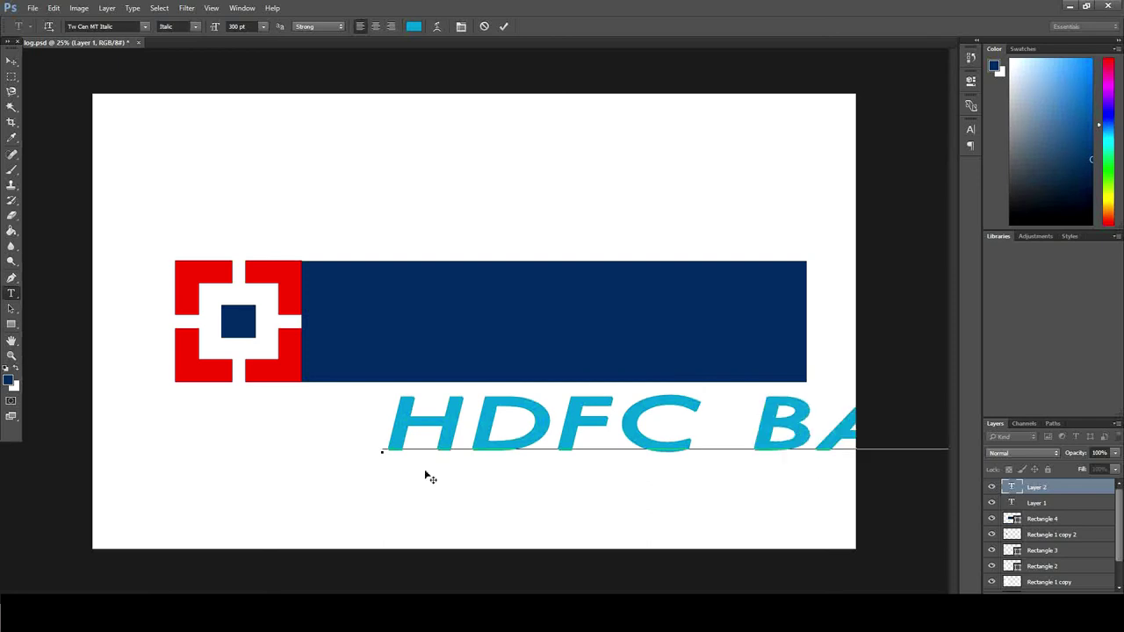
Step: Recolour all the 'HDFC BANK' text white (#ffffff) and commit it
key("ctrl+a")
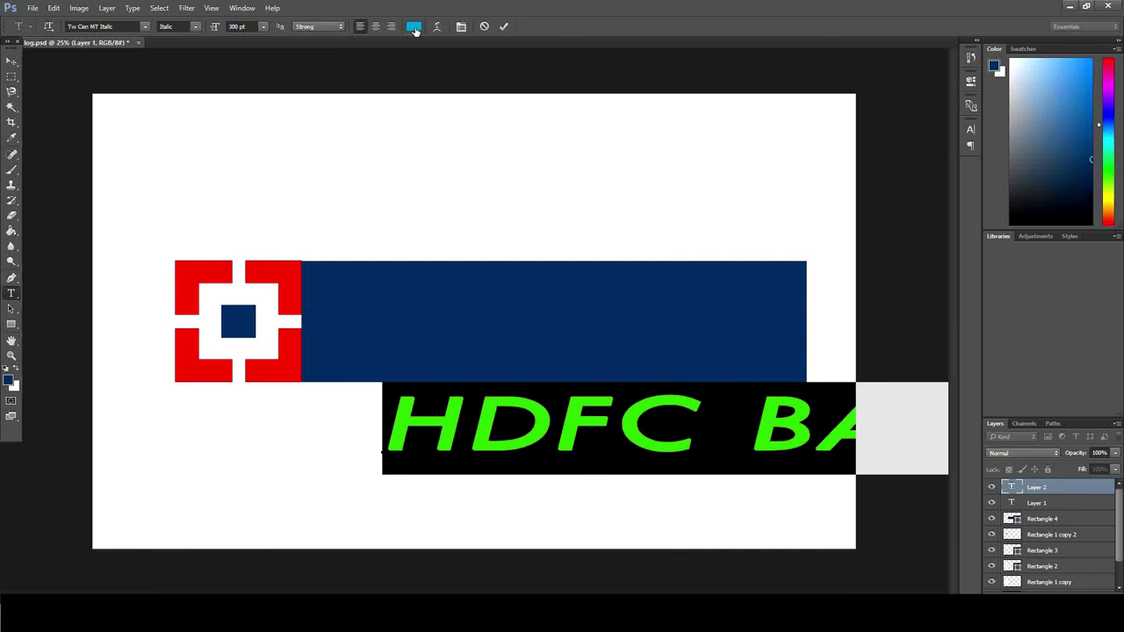
left_click(413, 26)
left_click(813, 222)
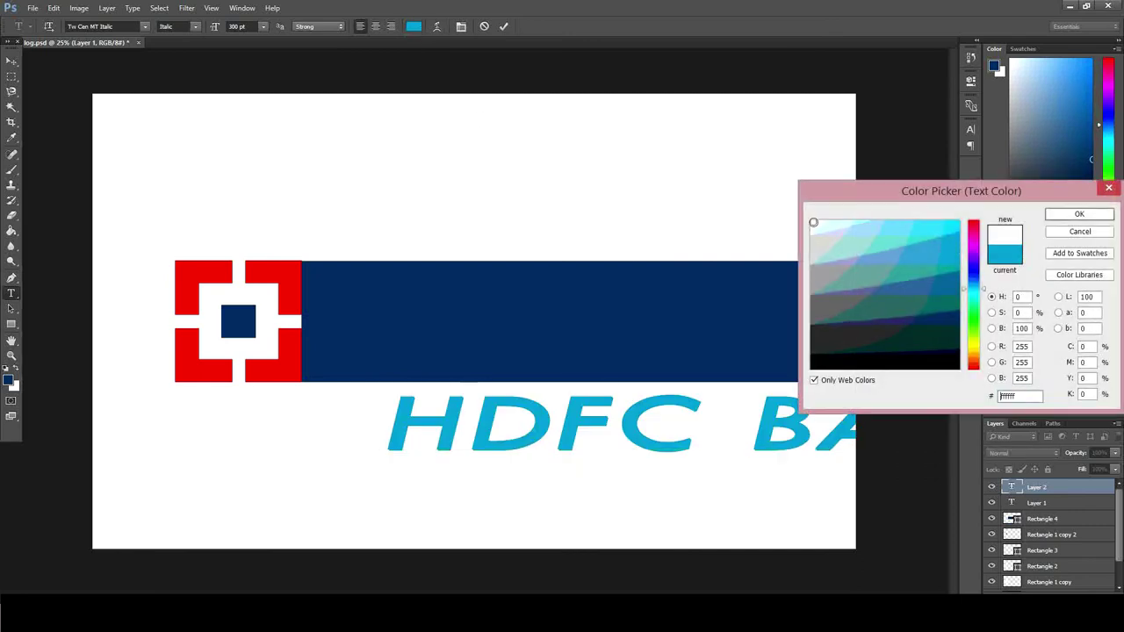
left_click(1079, 213)
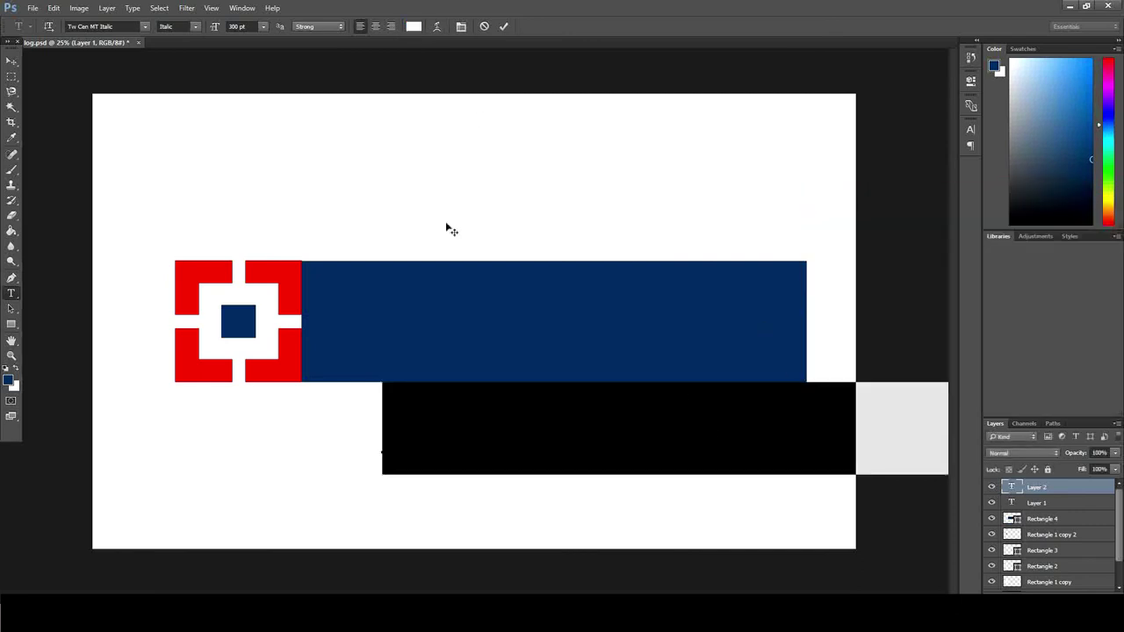
left_click(11, 64)
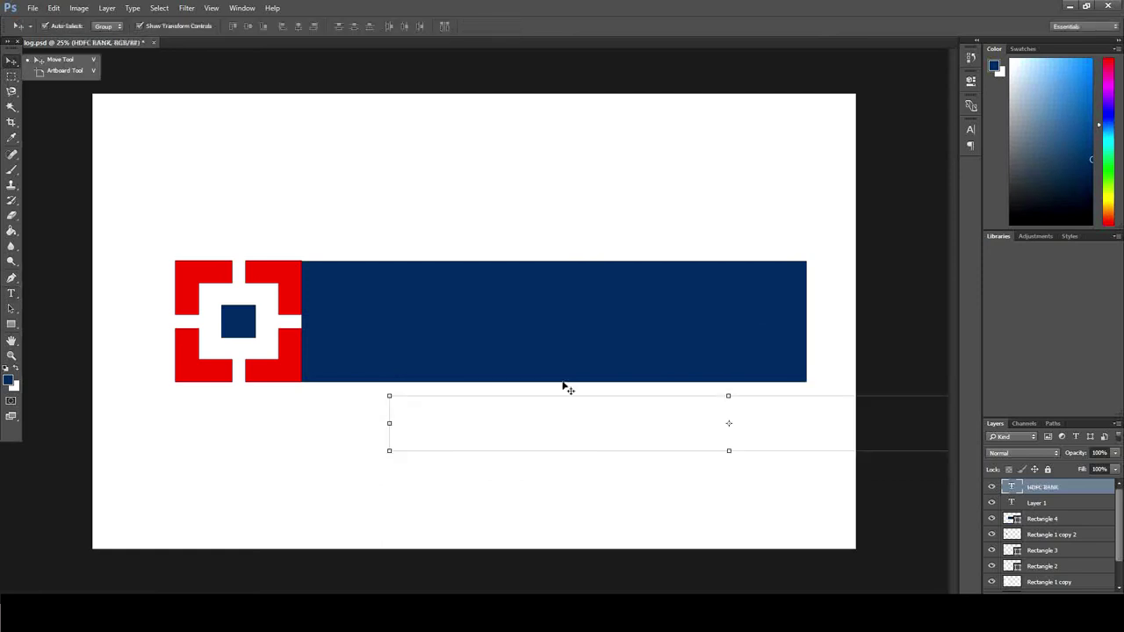
Step: Move the white HDFC BANK text onto the navy banner and set its size to 200 pt
left_click_drag(611, 442, 546, 341)
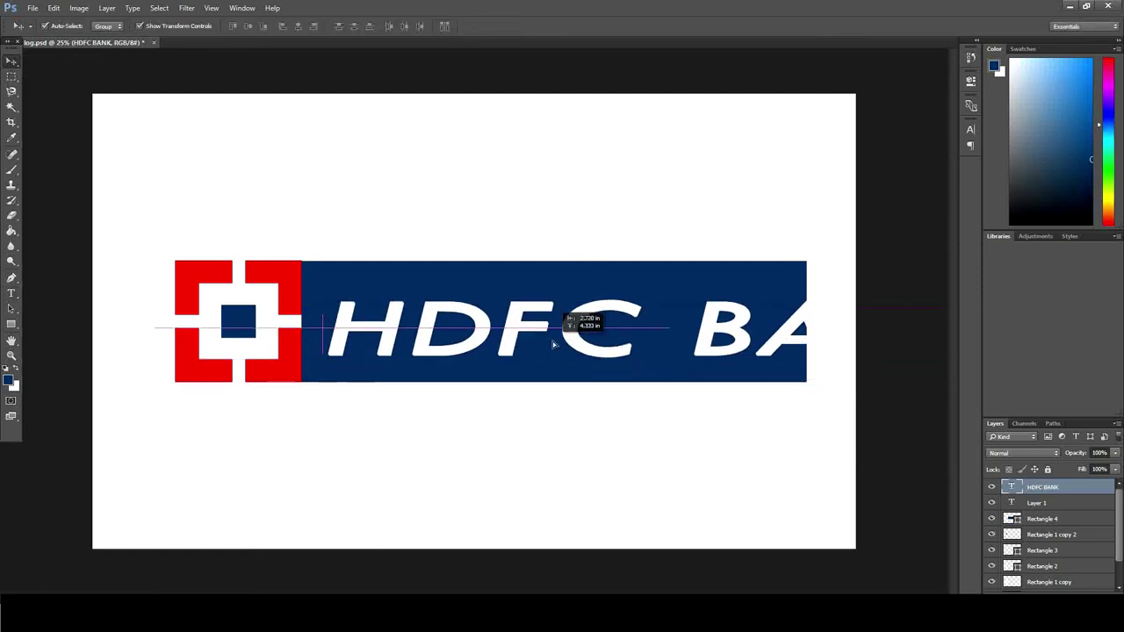
left_click_drag(546, 341, 543, 340)
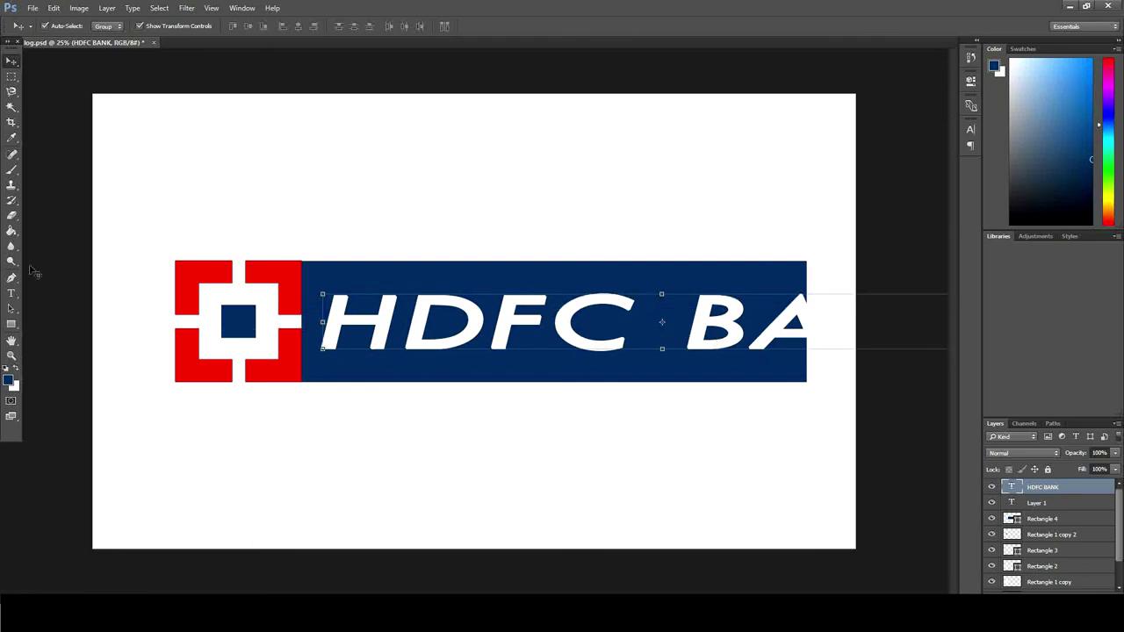
left_click(12, 293)
left_click(488, 325)
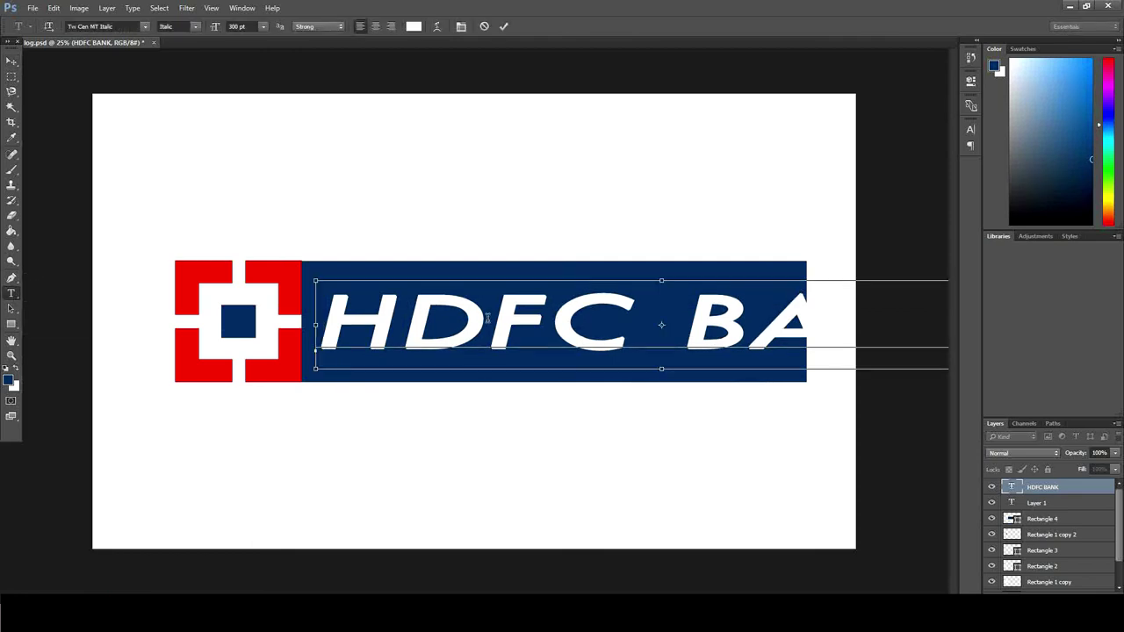
key("ctrl+a")
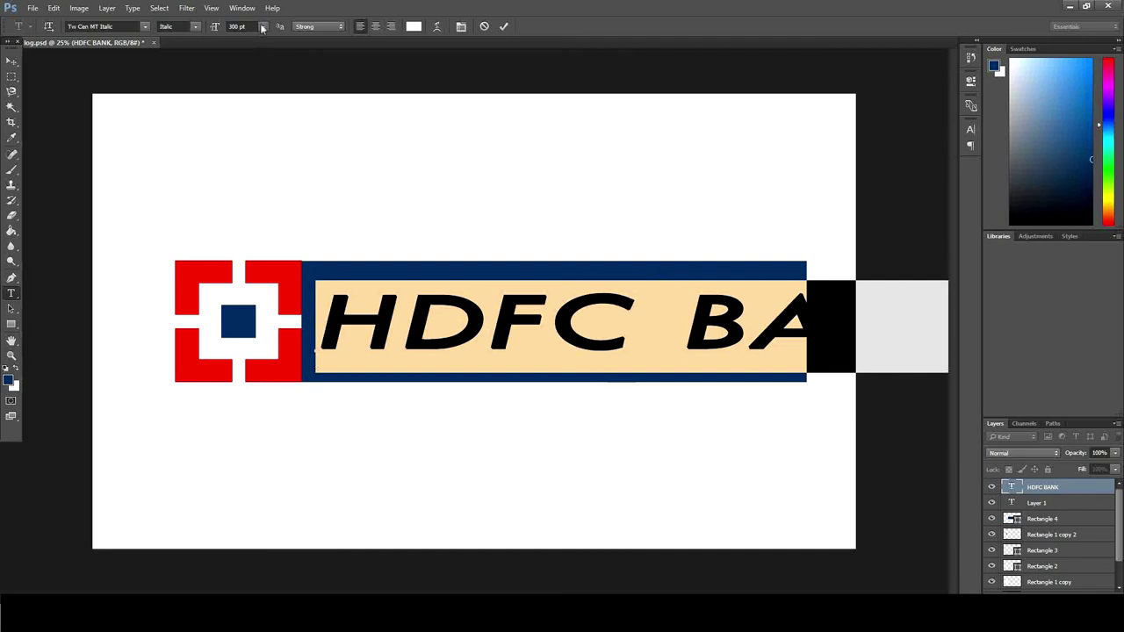
left_click(261, 26)
left_click(259, 242)
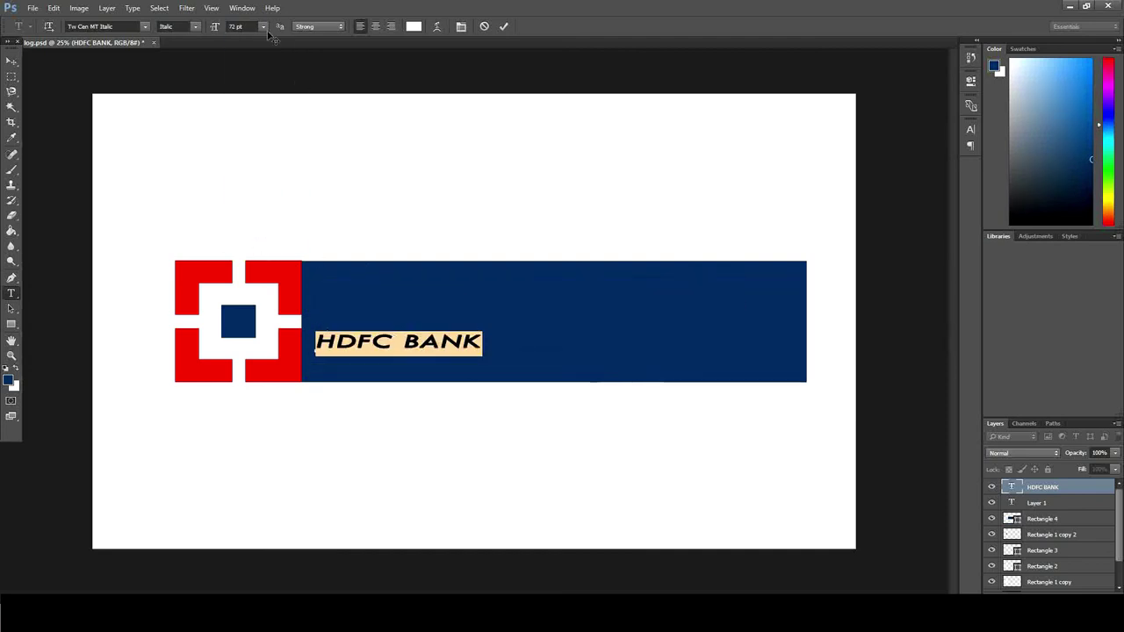
left_click(213, 29)
type("200")
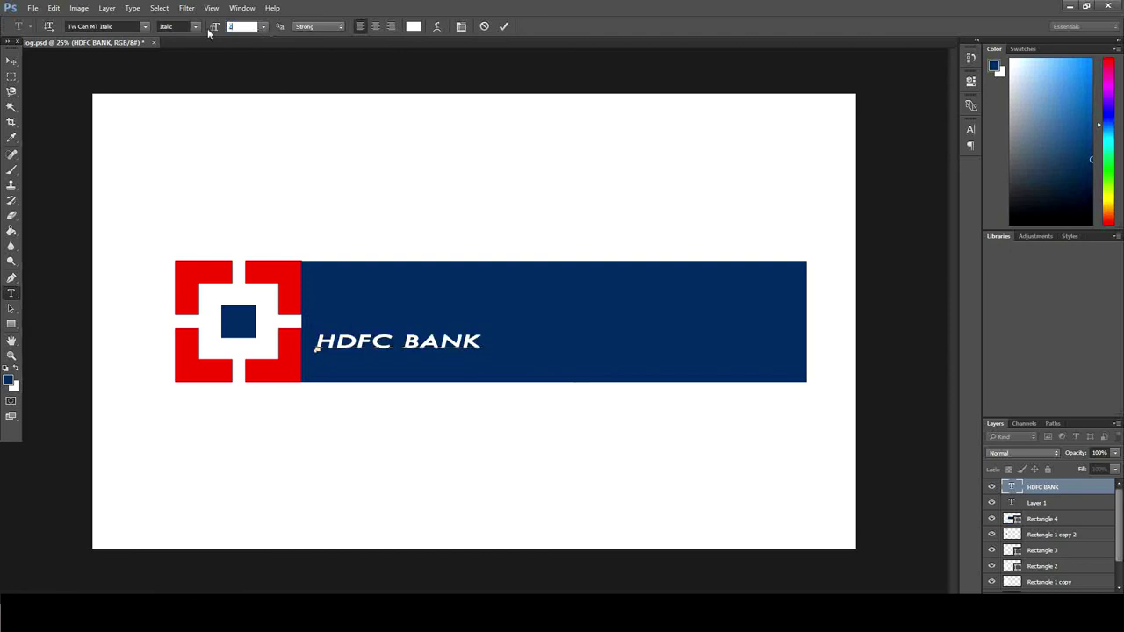
key("Return")
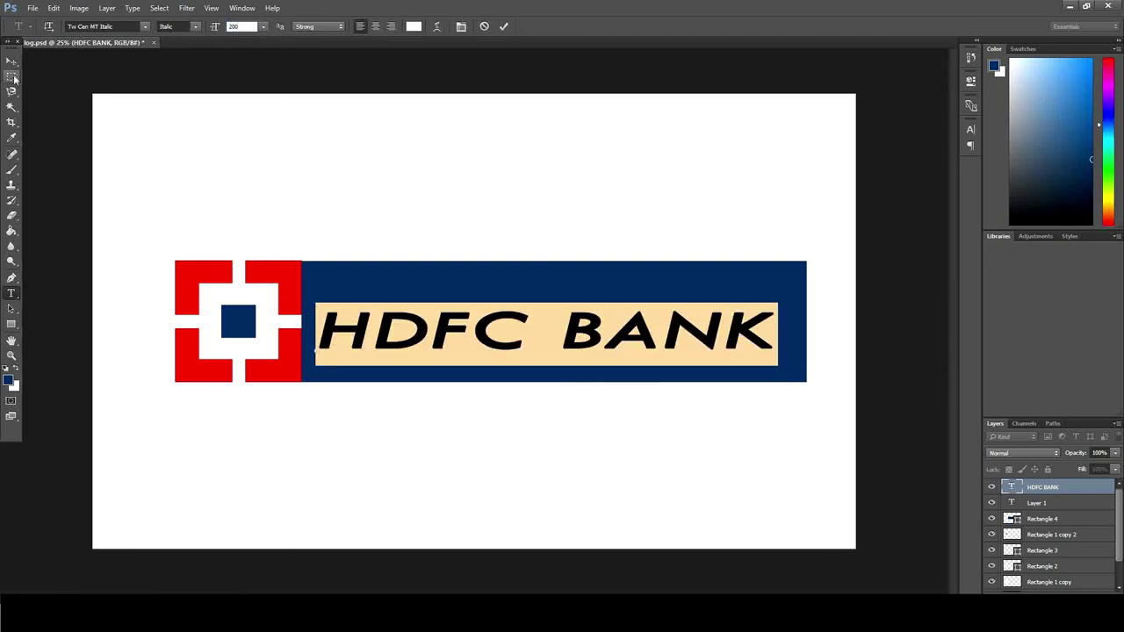
left_click(11, 59)
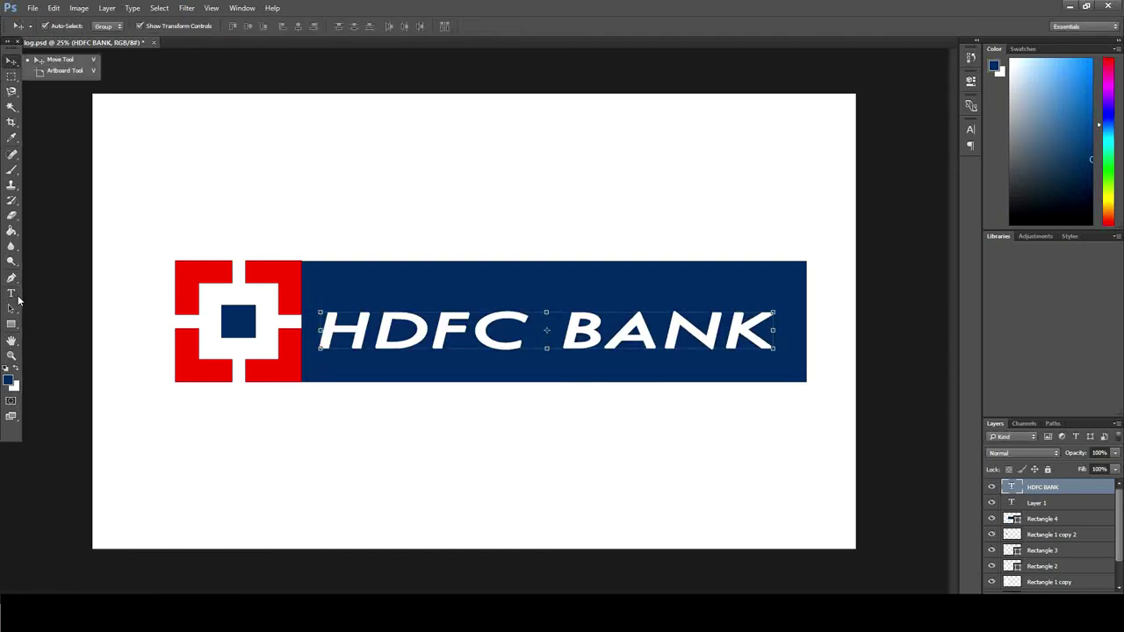
Step: Switch the HDFC BANK text's font family to Arial Black
left_click(11, 292)
left_click(434, 344)
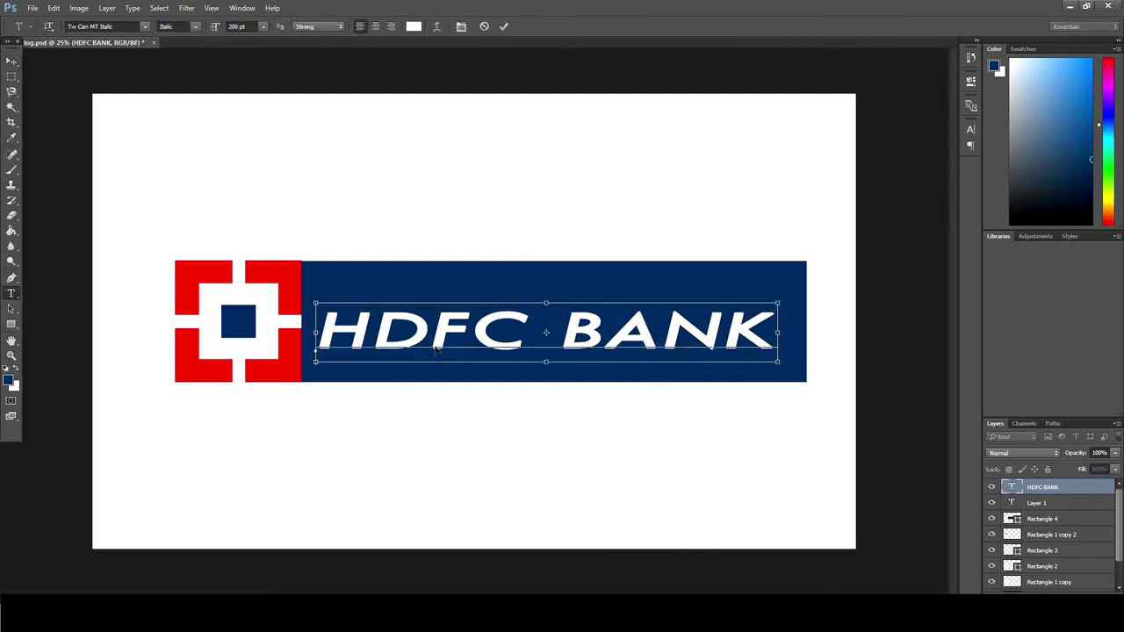
key("ctrl+a")
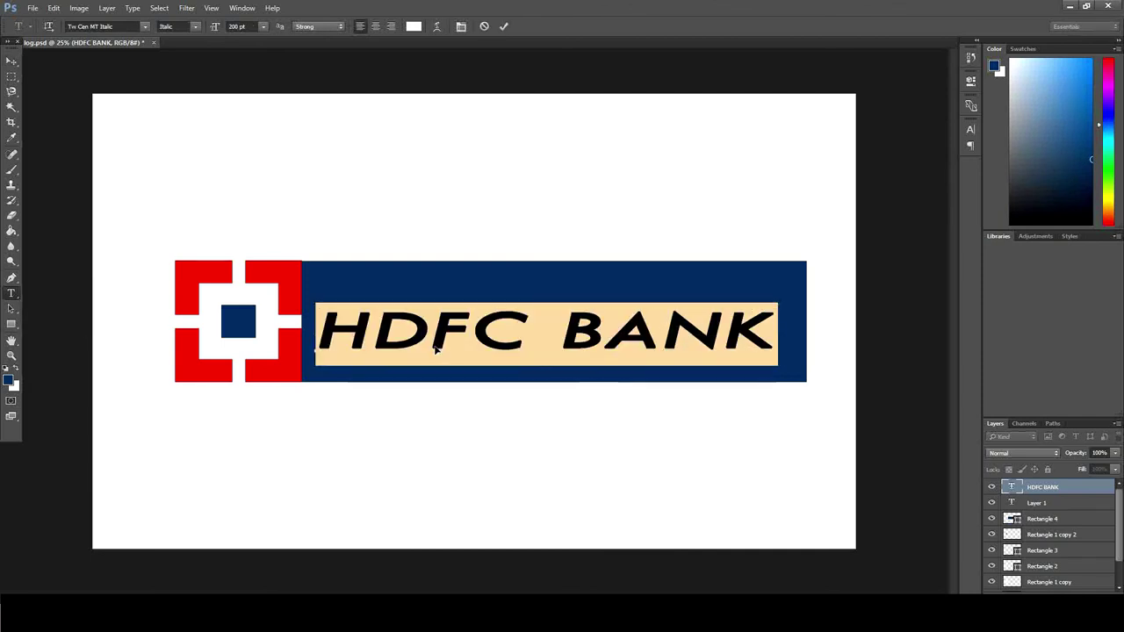
left_click(149, 27)
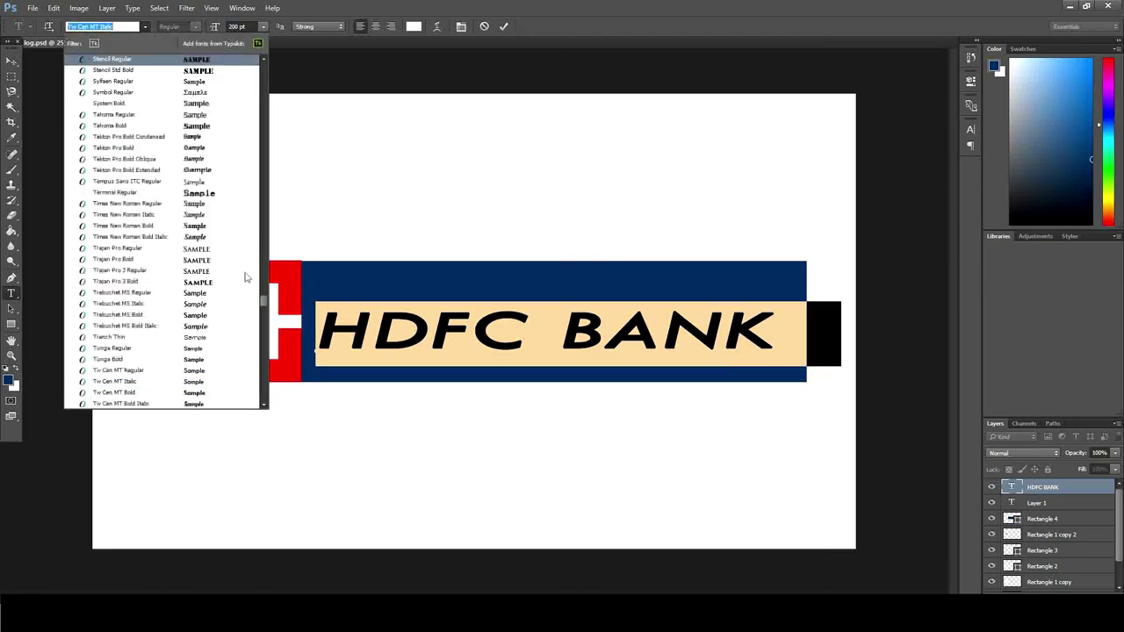
left_click_drag(263, 300, 283, 58)
scroll(211, 249, "down", 3)
scroll(210, 248, "down", 3)
scroll(211, 249, "down", 2)
scroll(209, 248, "down", 2)
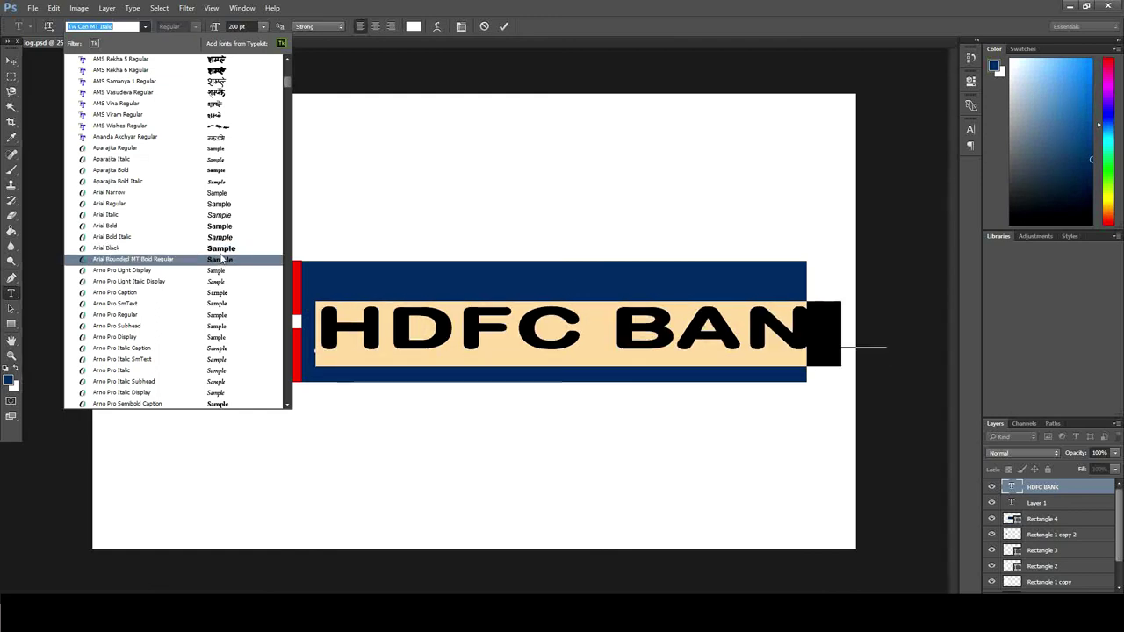
left_click(222, 252)
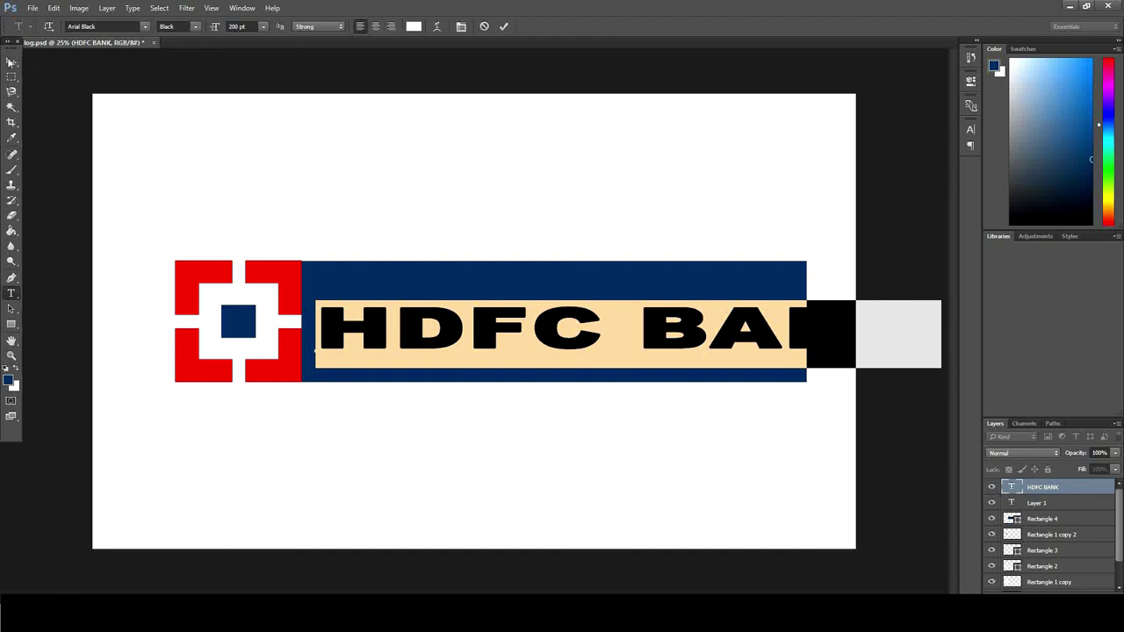
left_click(11, 62)
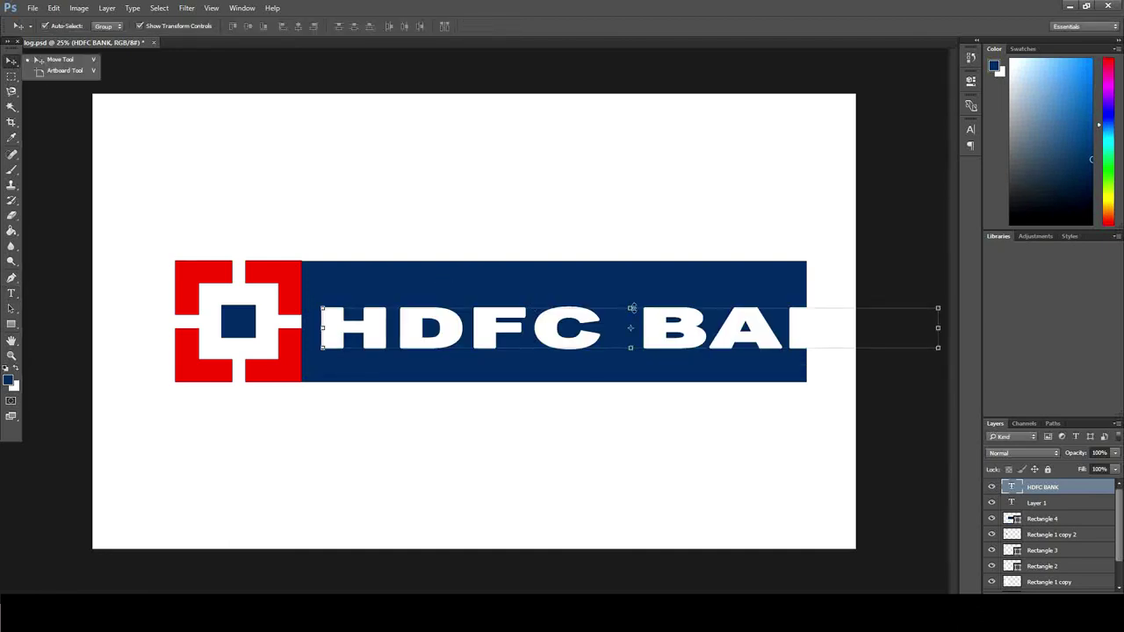
Step: Scale the HDFC BANK text to 76.13% width and 157.70% height, centred in the banner
left_click_drag(630, 307, 627, 275)
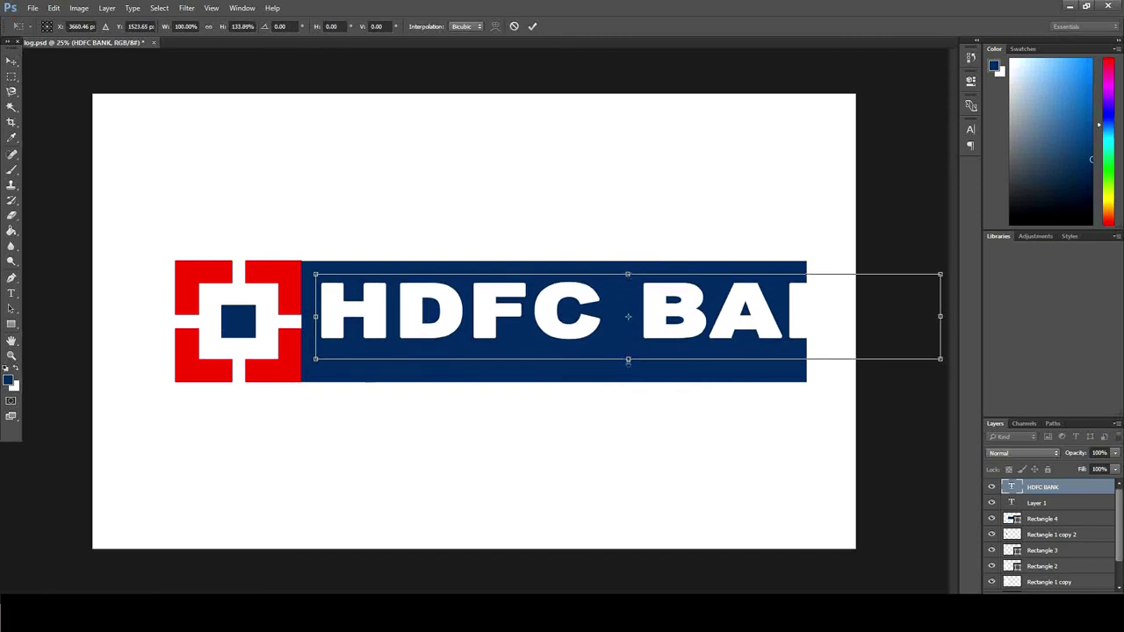
left_click_drag(628, 359, 627, 374)
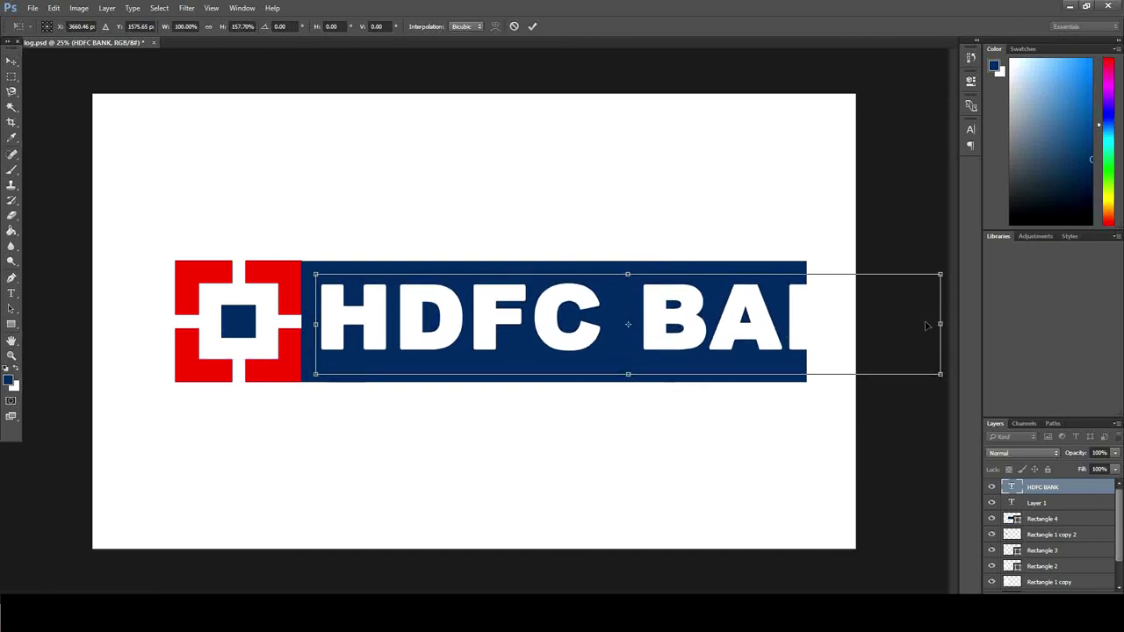
left_click_drag(940, 324, 802, 322)
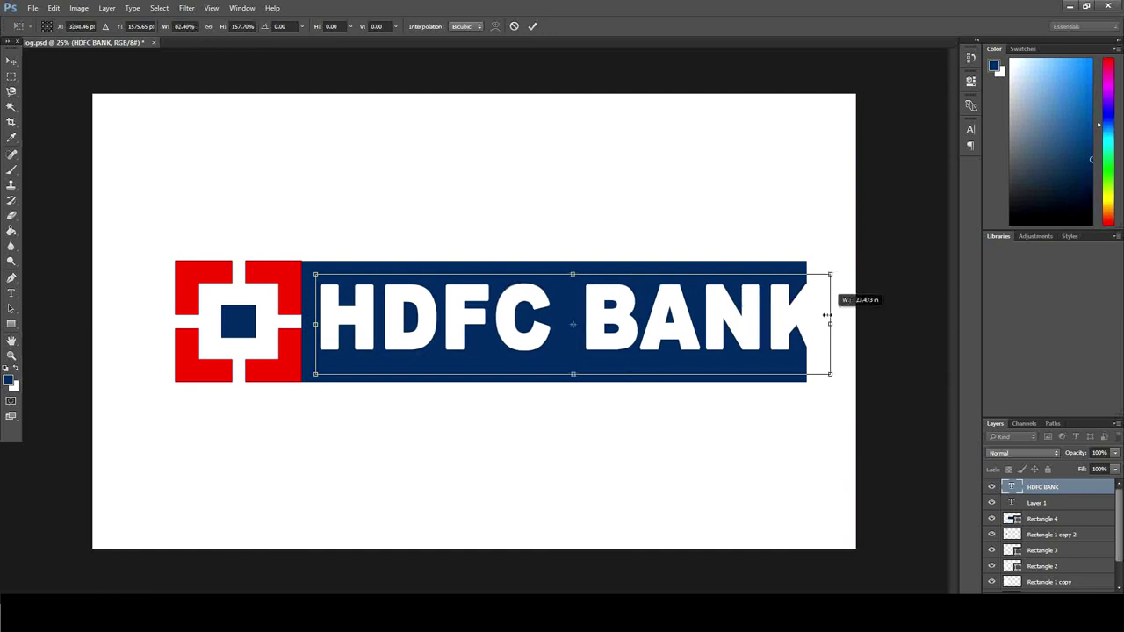
left_click_drag(802, 321, 793, 321)
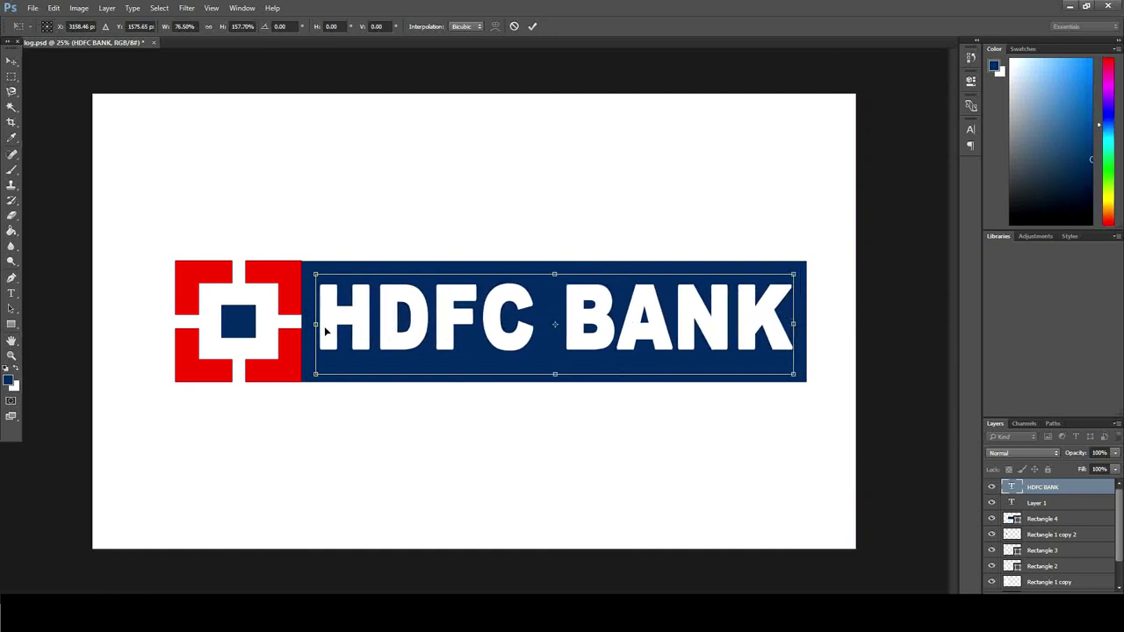
left_click_drag(315, 324, 311, 325)
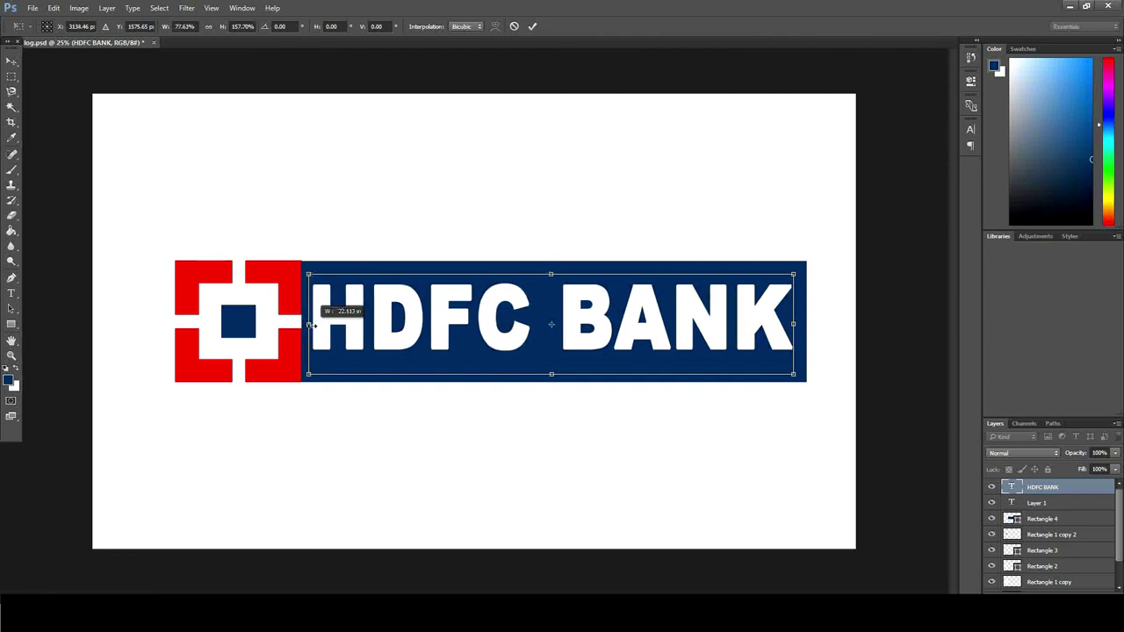
left_click_drag(311, 324, 317, 324)
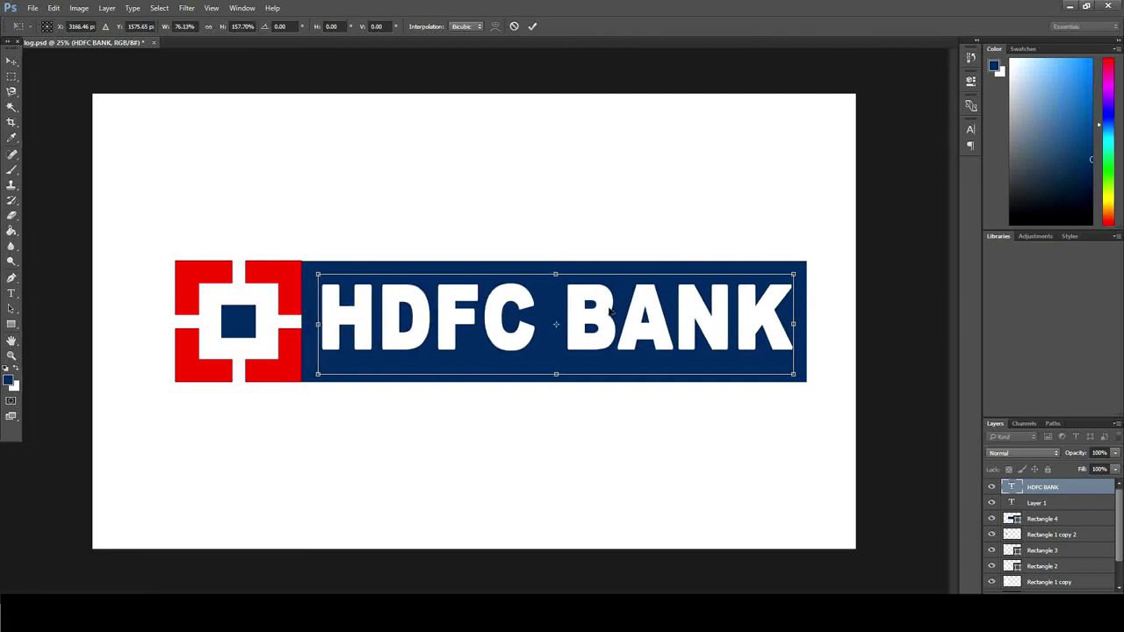
left_click_drag(597, 309, 600, 314)
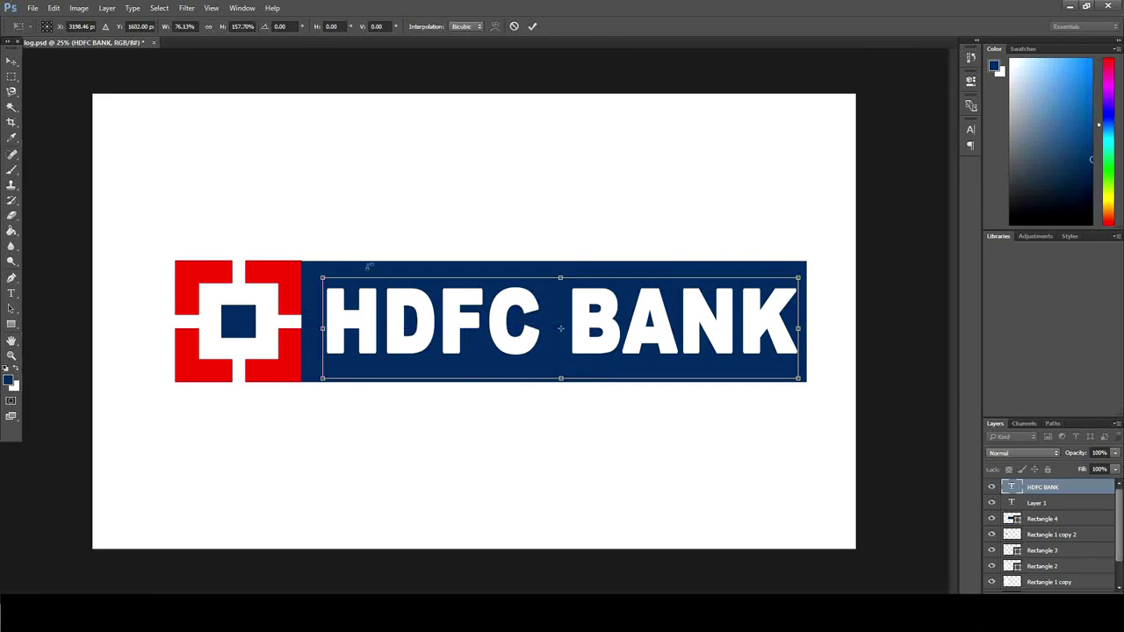
left_click(11, 61)
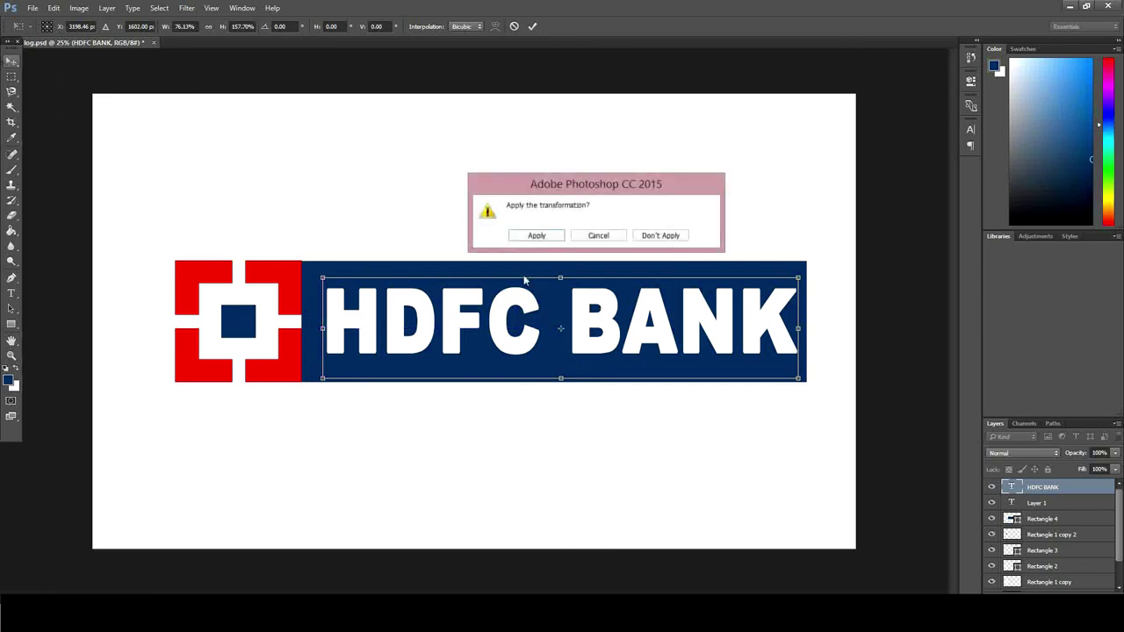
left_click(535, 235)
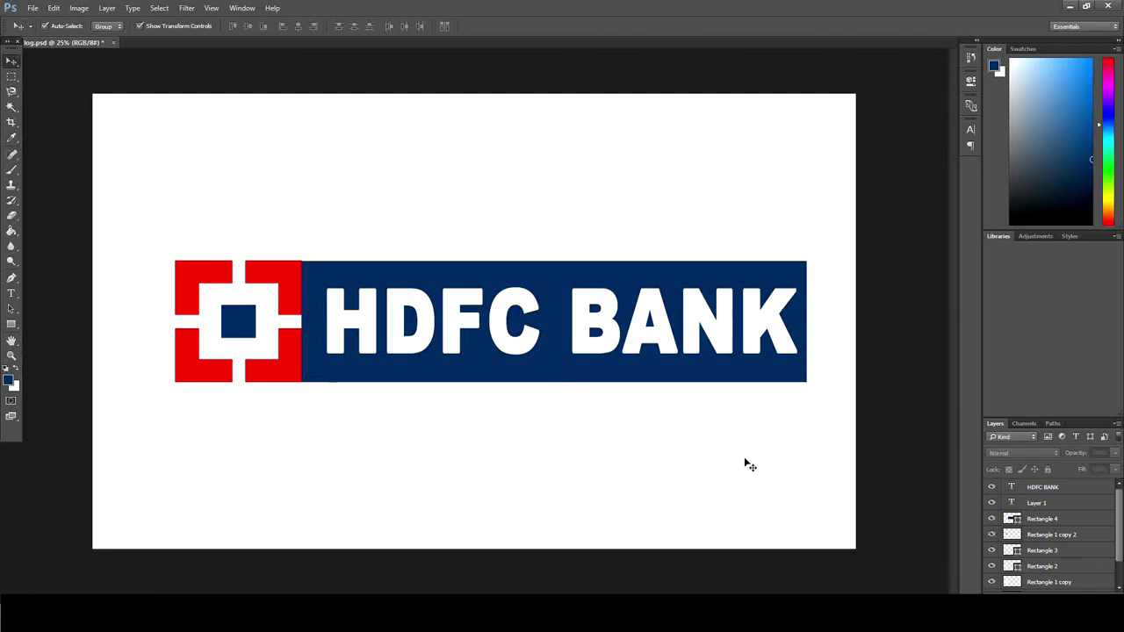